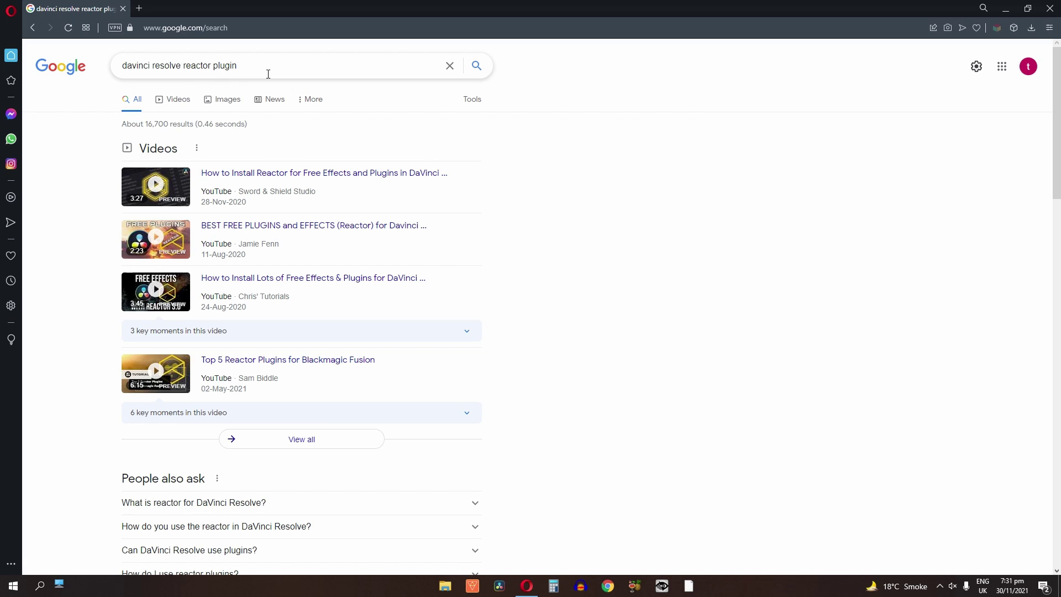
Download Reactor-Installer.lua from the steakunderwater 'Getting started with Reactor' page, then launch DaVinci Resolve.
{"action": "scroll", "coordinate": [259, 73], "scroll_direction": "down", "scroll_amount": 7}
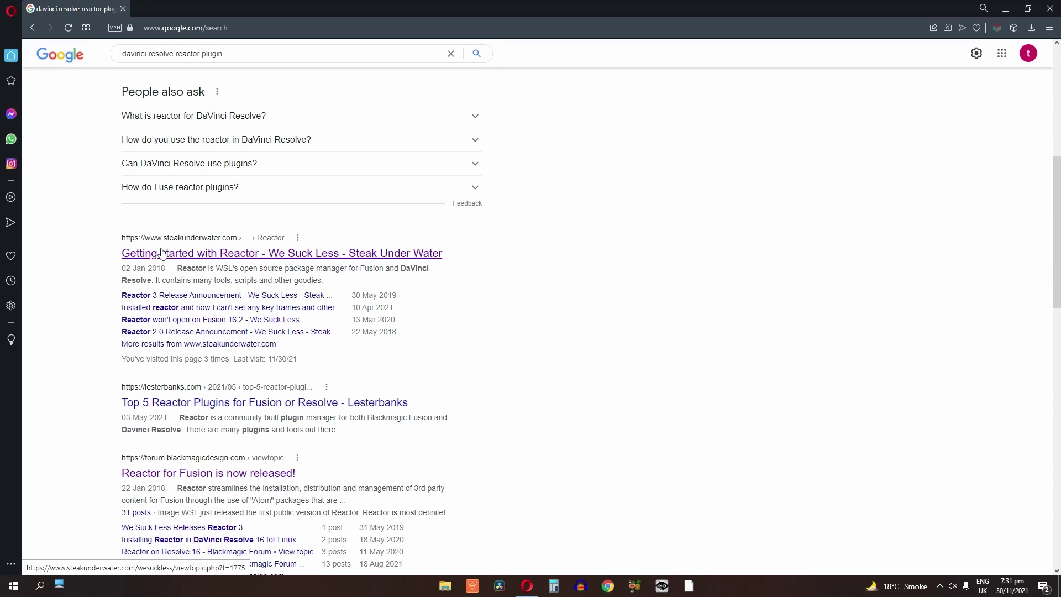
{"action": "left_click", "coordinate": [221, 257]}
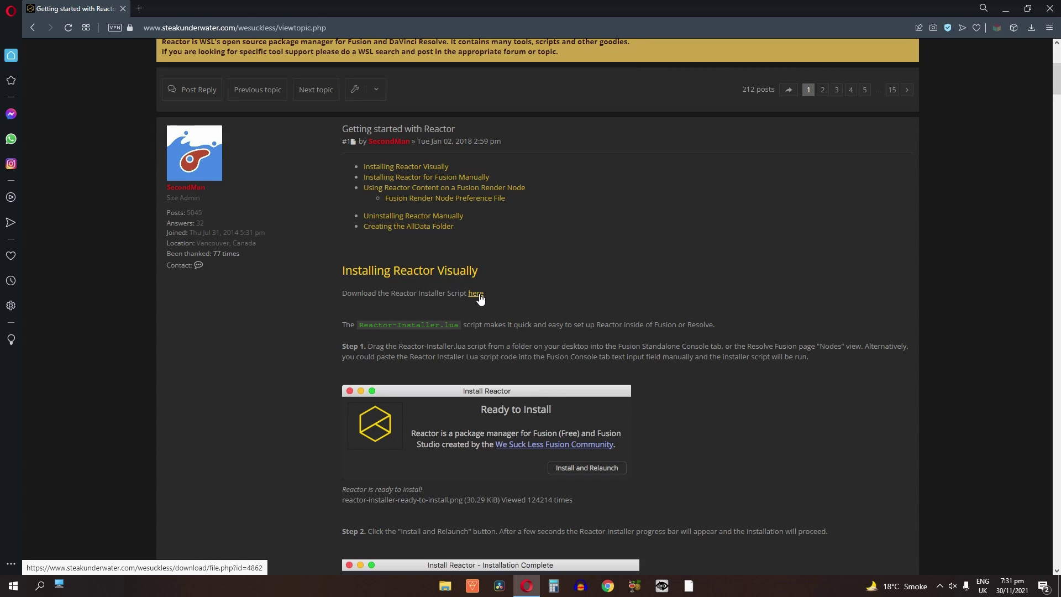
{"action": "left_click", "coordinate": [477, 293]}
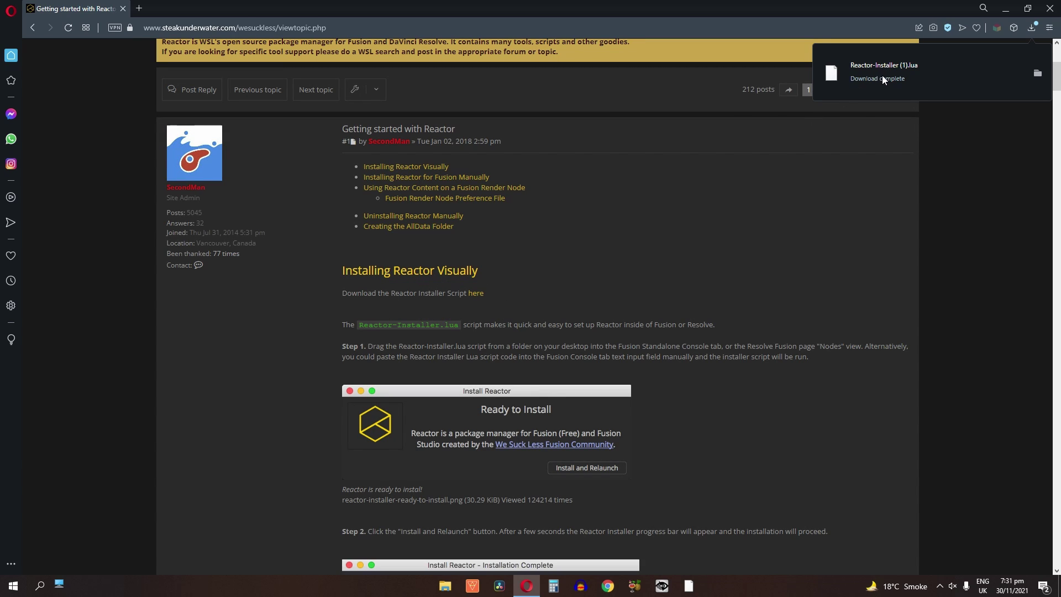
{"action": "left_click", "coordinate": [501, 583]}
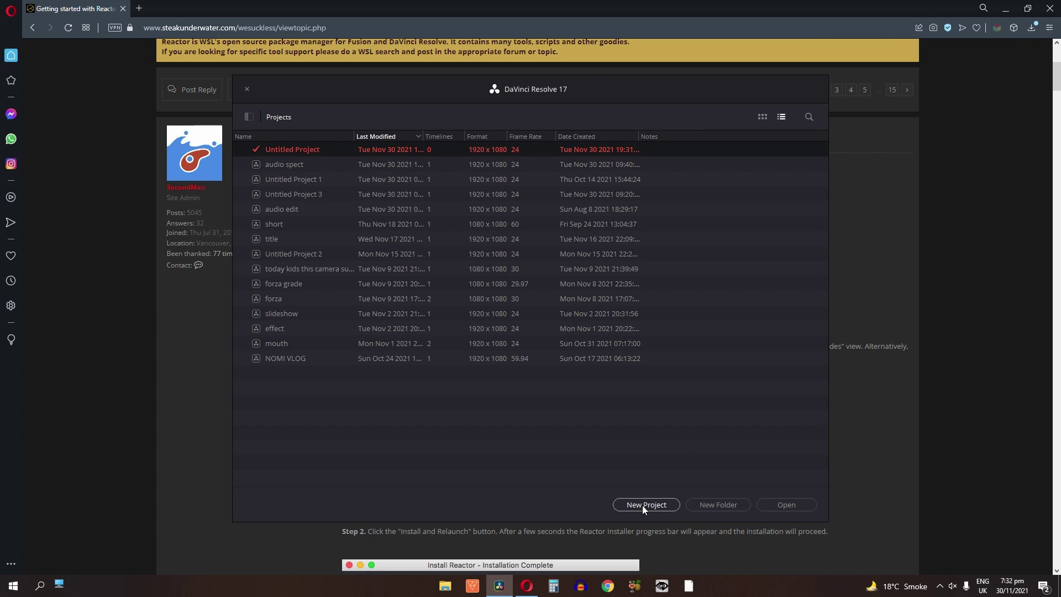
Create Untitled Project 4, then drop Reactor-Installer.lua into the Fusion Nodes view and start installing.
{"action": "left_click", "coordinate": [642, 505]}
{"action": "key", "text": "Return"}
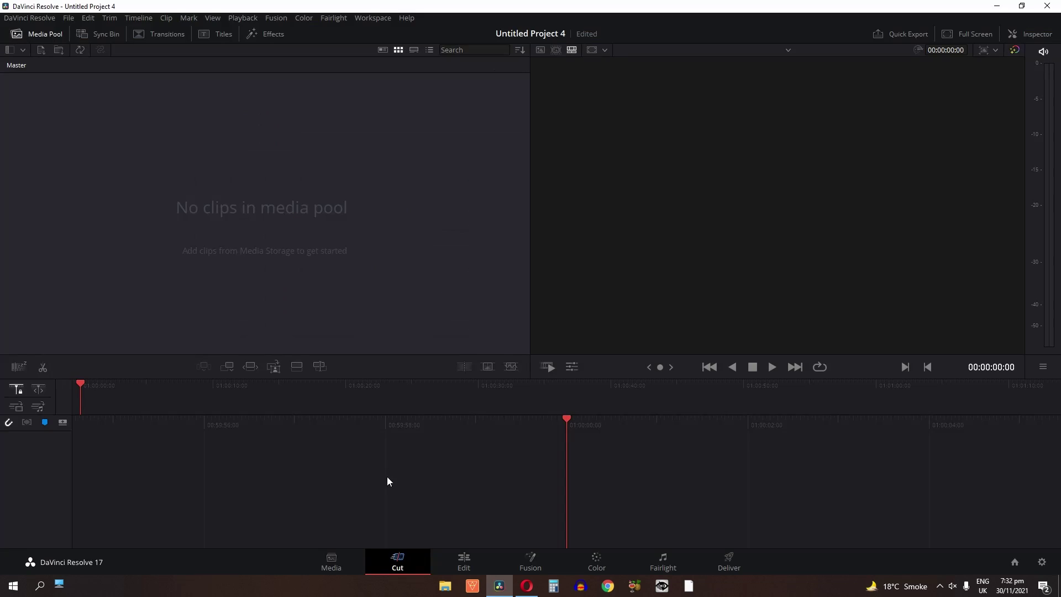
{"action": "left_click", "coordinate": [525, 559]}
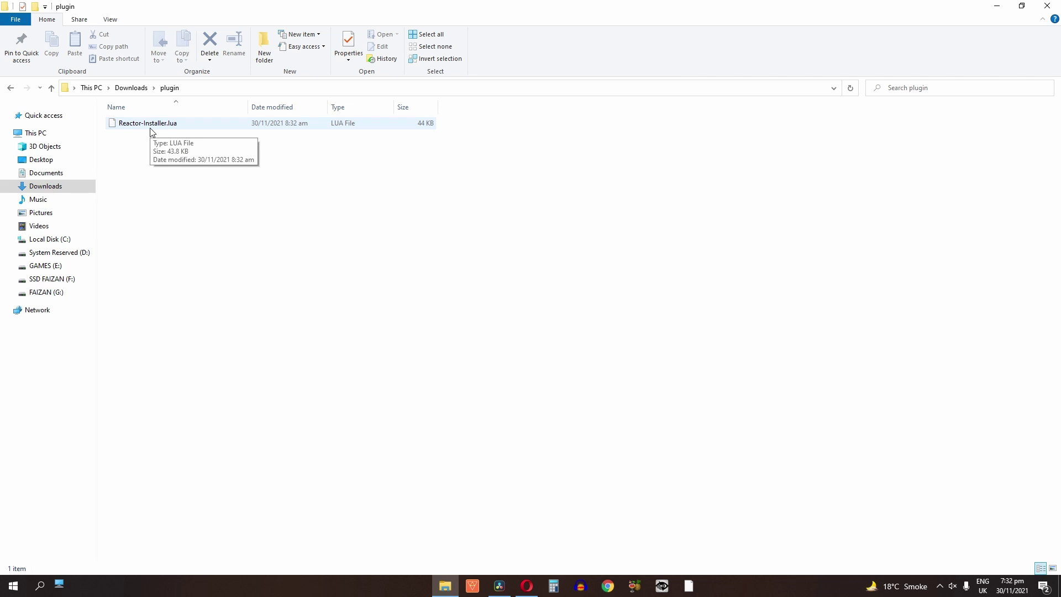
{"action": "left_click_drag", "start_coordinate": [149, 128], "coordinate": [392, 445]}
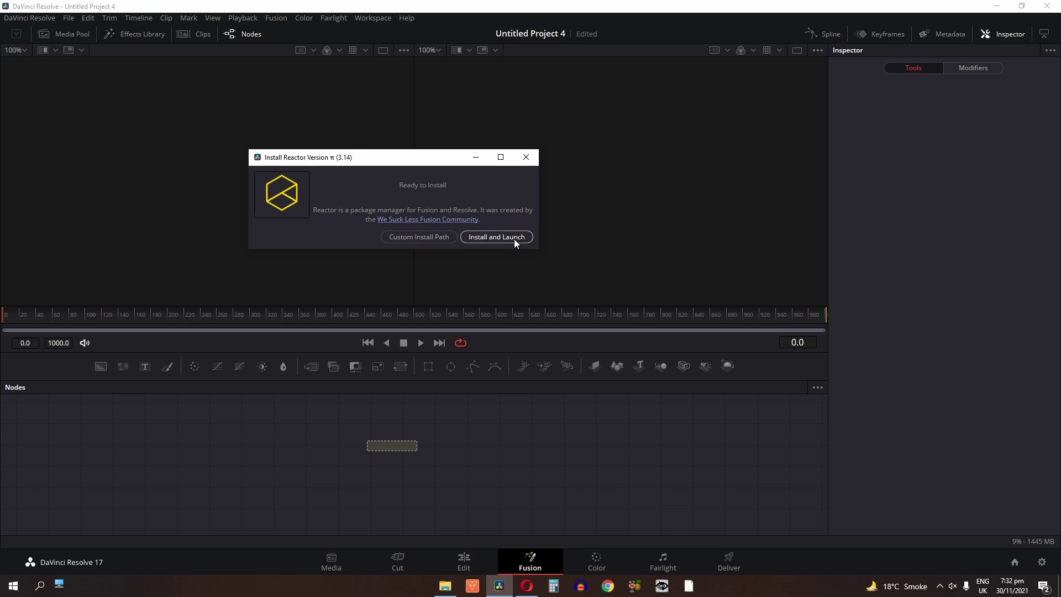
{"action": "left_click", "coordinate": [490, 238]}
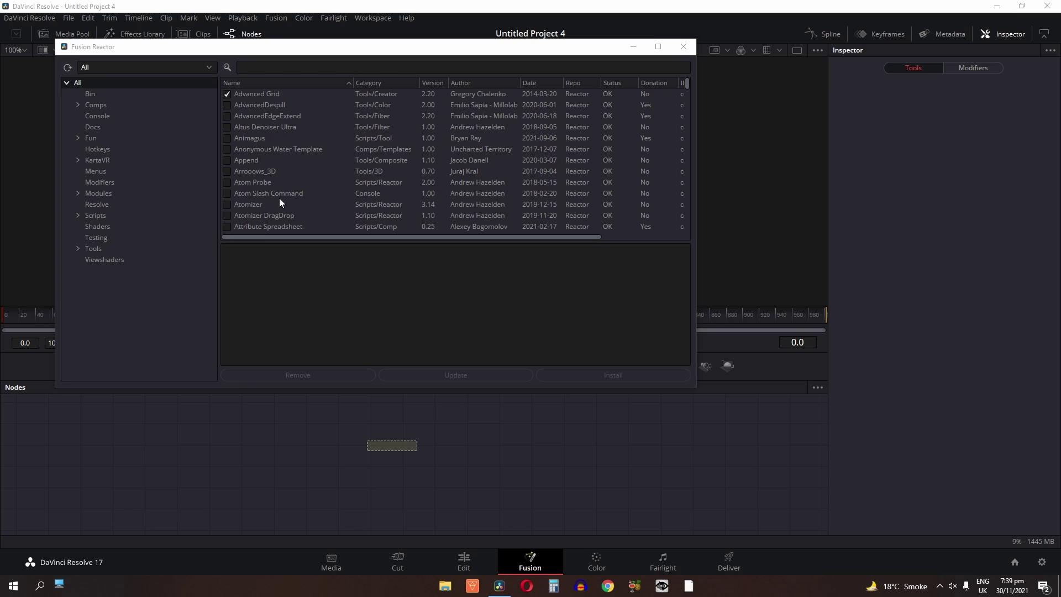
Install the AudioWaveform package from the Reactor package list.
{"action": "scroll", "coordinate": [273, 194], "scroll_direction": "down", "scroll_amount": 3}
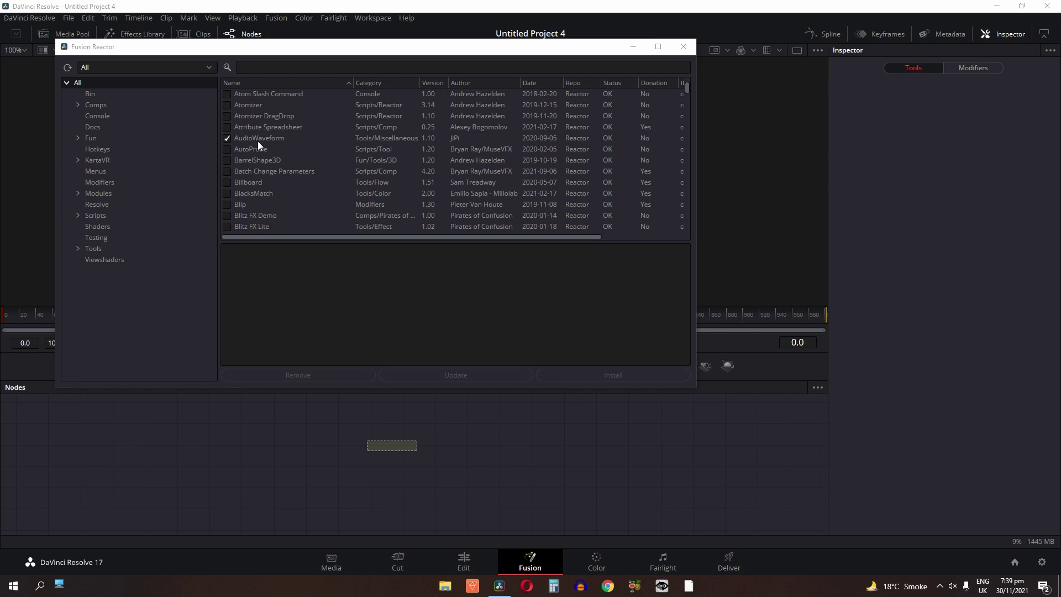
{"action": "left_click", "coordinate": [226, 142]}
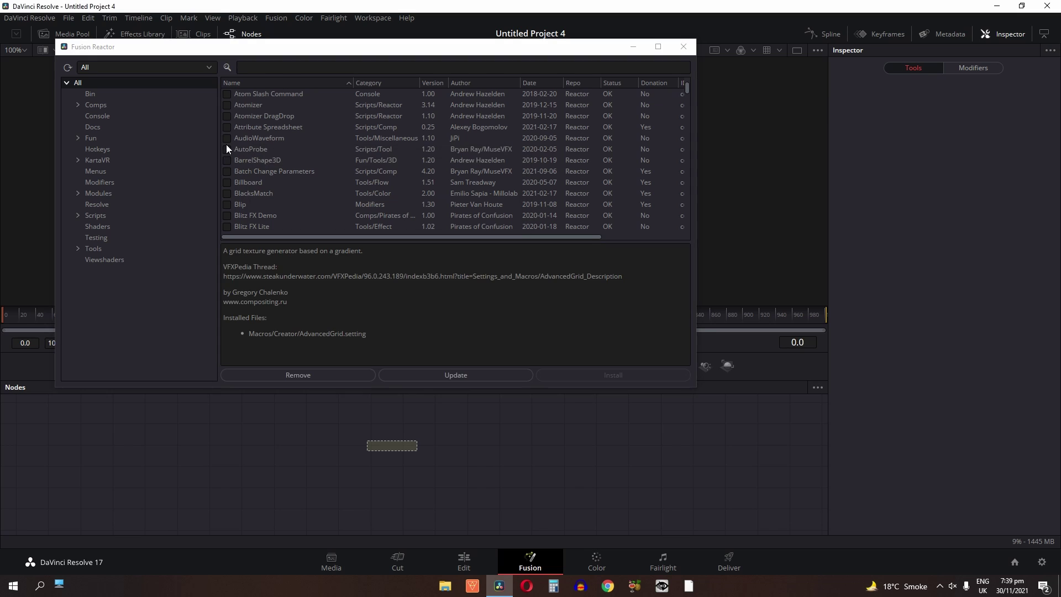
{"action": "left_click", "coordinate": [227, 140]}
Close Reactor, dismiss the new-atoms notice and quit DaVinci Resolve.
{"action": "left_click", "coordinate": [685, 47]}
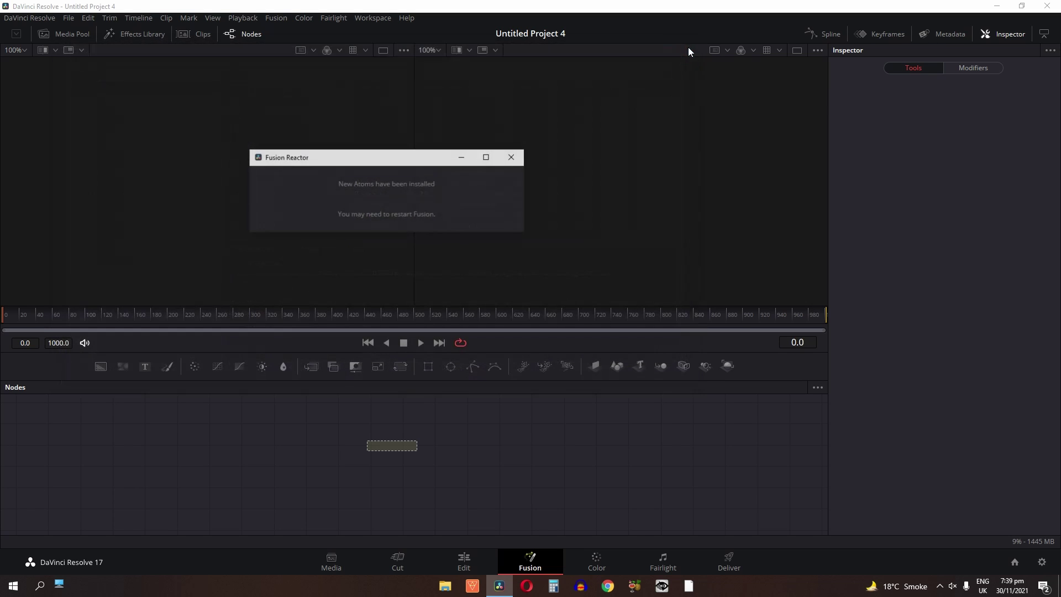
{"action": "left_click", "coordinate": [512, 157]}
{"action": "left_click", "coordinate": [1047, 5]}
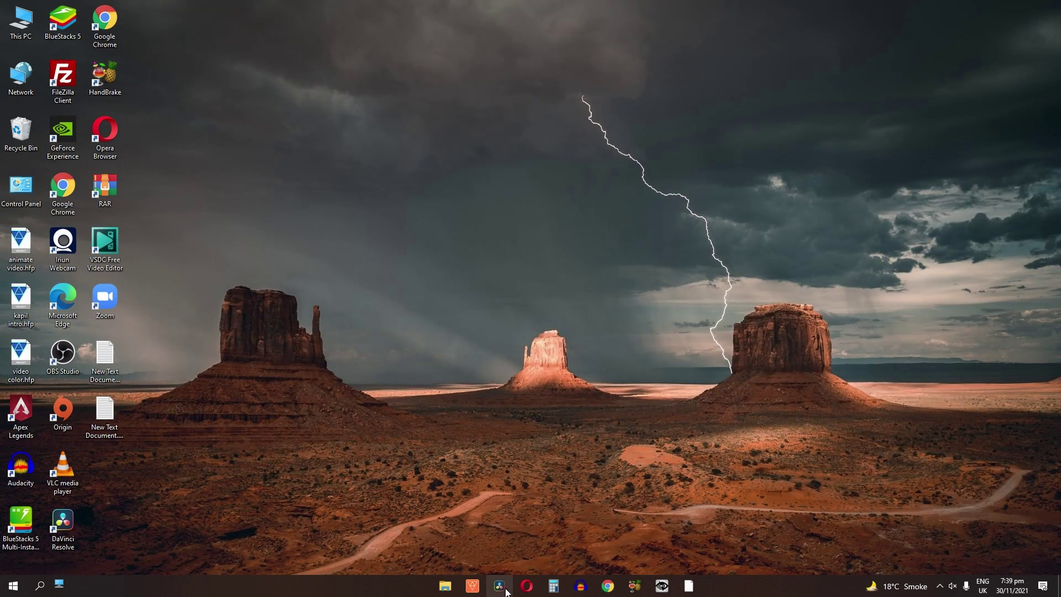
Relaunch Resolve and reopen Untitled Project 4 on the Edit page.
{"action": "left_click", "coordinate": [500, 587]}
{"action": "double_click", "coordinate": [344, 160]}
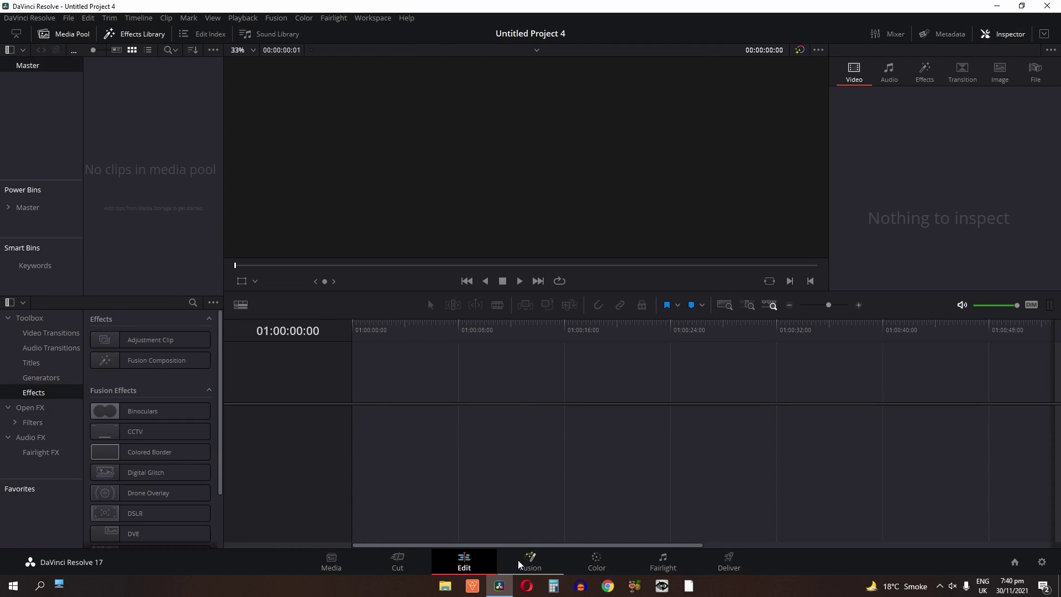
{"action": "left_click", "coordinate": [530, 560]}
{"action": "left_click", "coordinate": [467, 561]}
Place a Fusion Composition clip at the start of Timeline 1 and open it in Fusion.
{"action": "left_click", "coordinate": [141, 37]}
{"action": "left_click", "coordinate": [112, 38]}
{"action": "left_click_drag", "start_coordinate": [147, 365], "coordinate": [356, 421]}
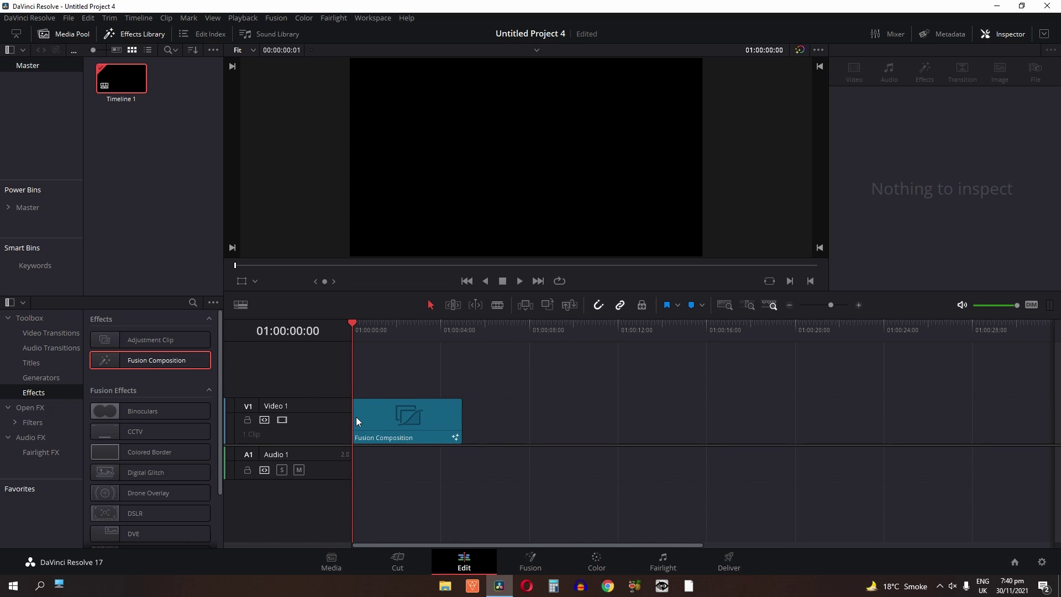
{"action": "left_click", "coordinate": [530, 560]}
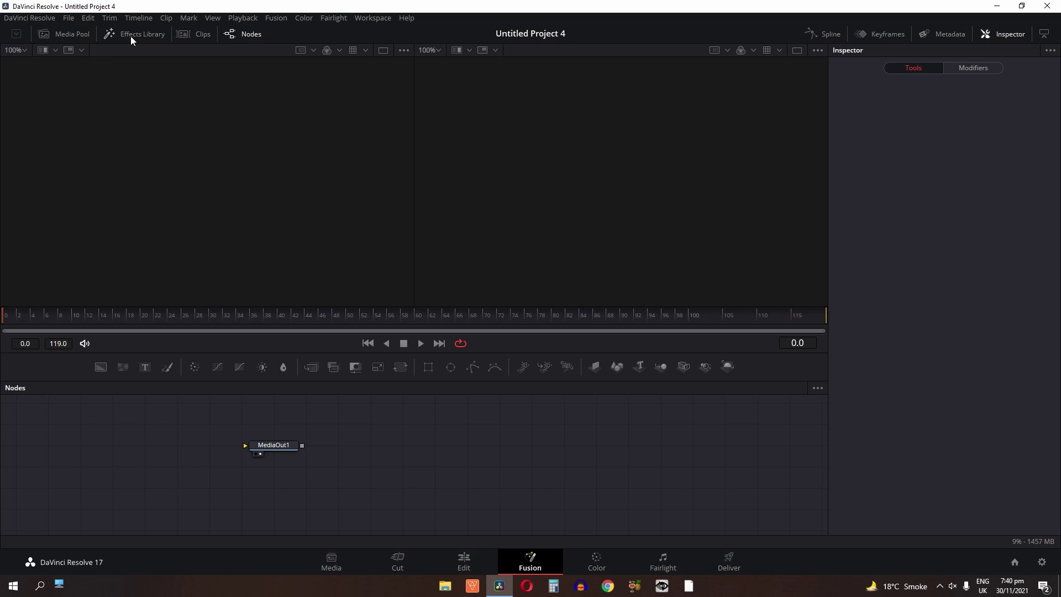
Search the tool library for 'audio' and add an AudioWaveform1 node to the graph.
{"action": "left_click", "coordinate": [131, 35]}
{"action": "left_click", "coordinate": [200, 50]}
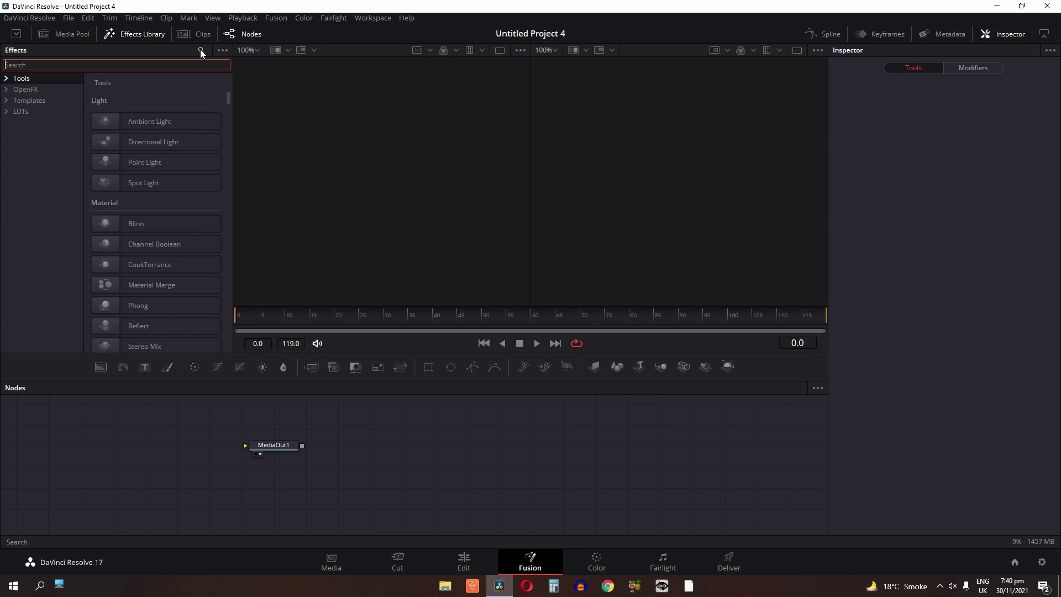
{"action": "type", "text": "audio"}
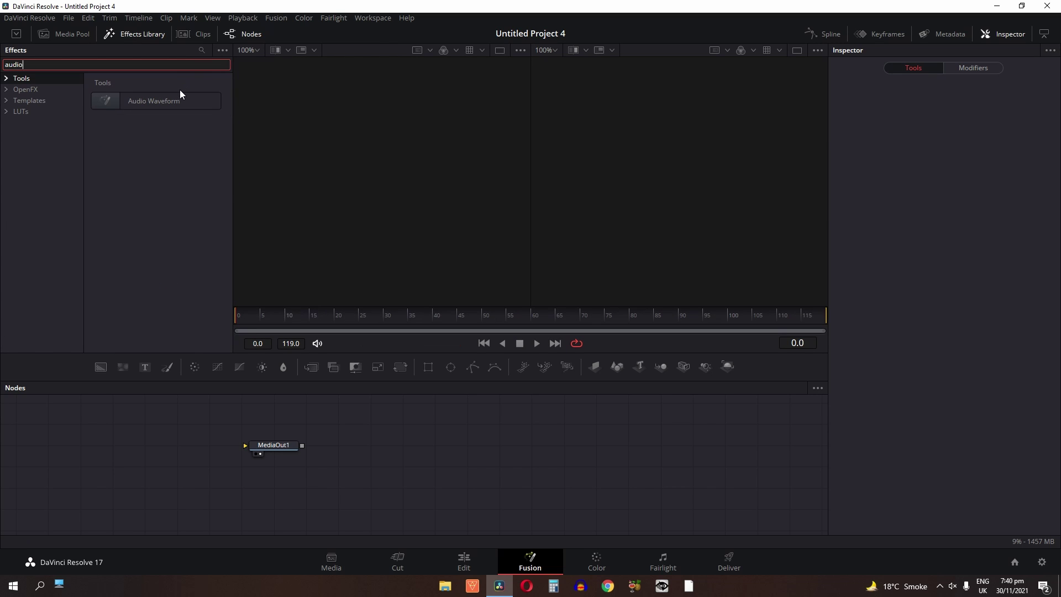
{"action": "left_click_drag", "start_coordinate": [178, 101], "coordinate": [171, 189]}
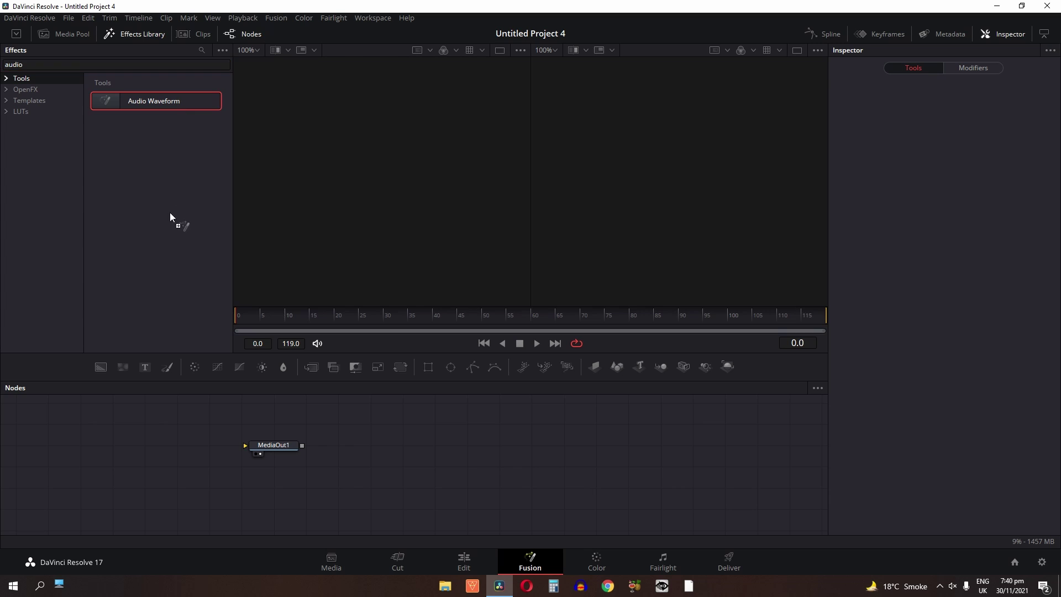
{"action": "left_click_drag", "start_coordinate": [155, 450], "coordinate": [156, 450]}
Connect AudioWaveform1's output to MediaOut1's input.
{"action": "scroll", "coordinate": [270, 490], "scroll_direction": "down", "scroll_amount": 3}
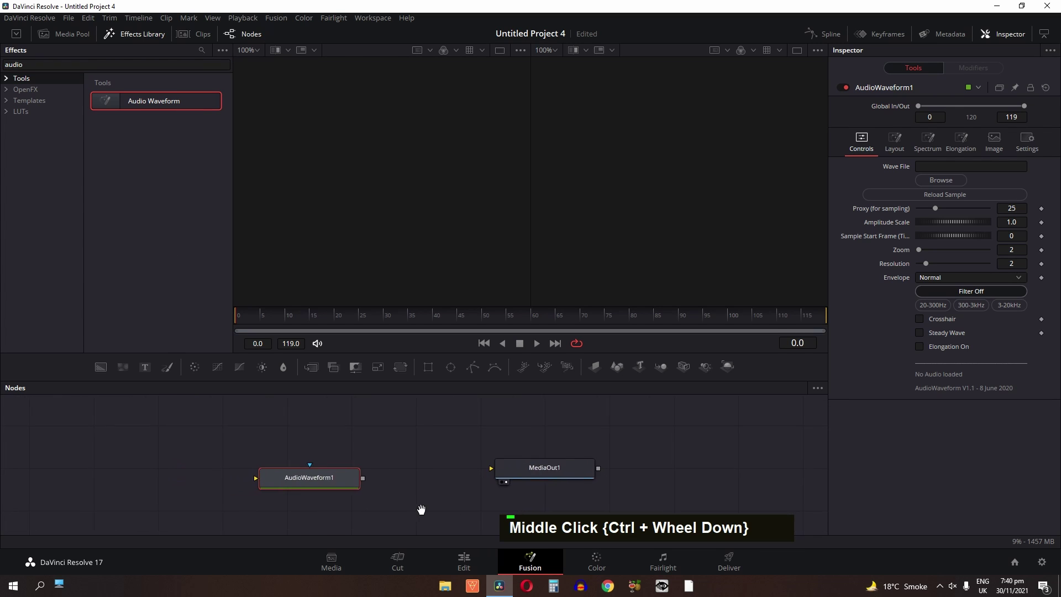
{"action": "scroll", "coordinate": [416, 495], "scroll_direction": "down", "scroll_amount": 2}
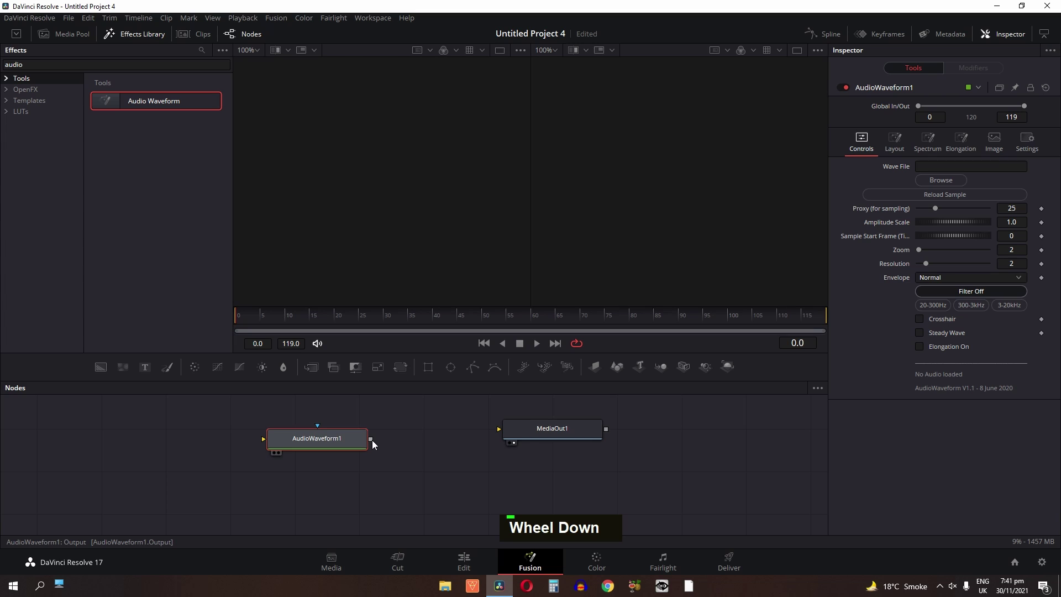
{"action": "left_click_drag", "start_coordinate": [370, 439], "coordinate": [524, 425]}
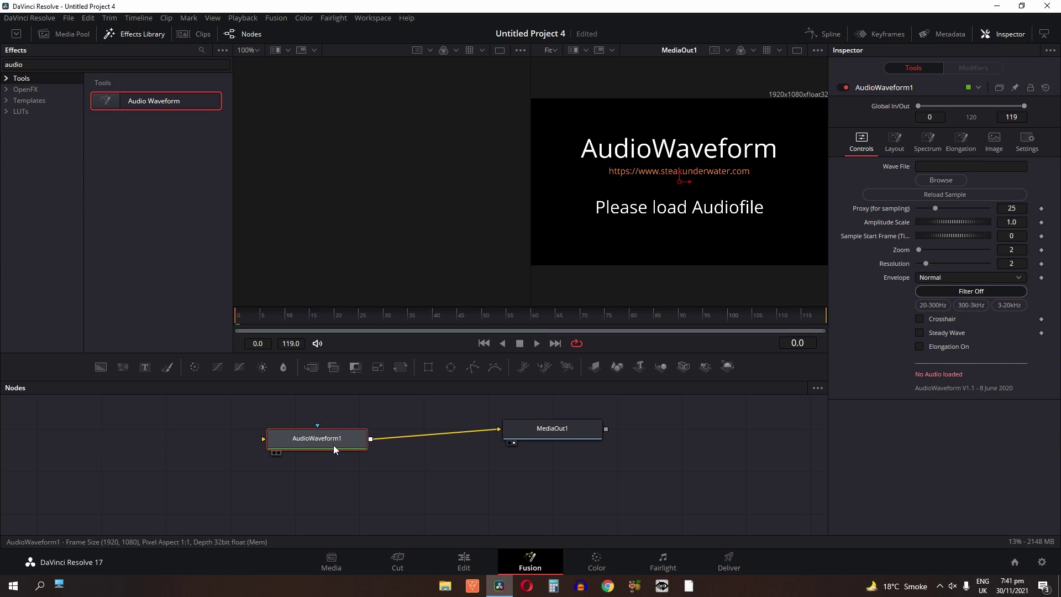
{"action": "mouse_move", "coordinate": [335, 449]}
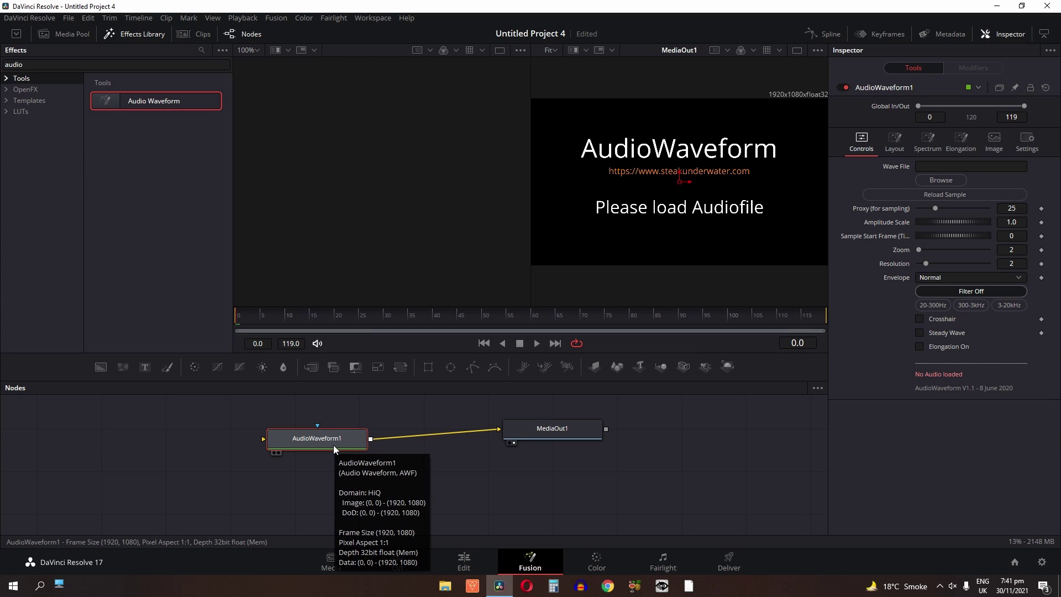
Load audio test.wav as AudioWaveform1's Wave File.
{"action": "left_click", "coordinate": [930, 182]}
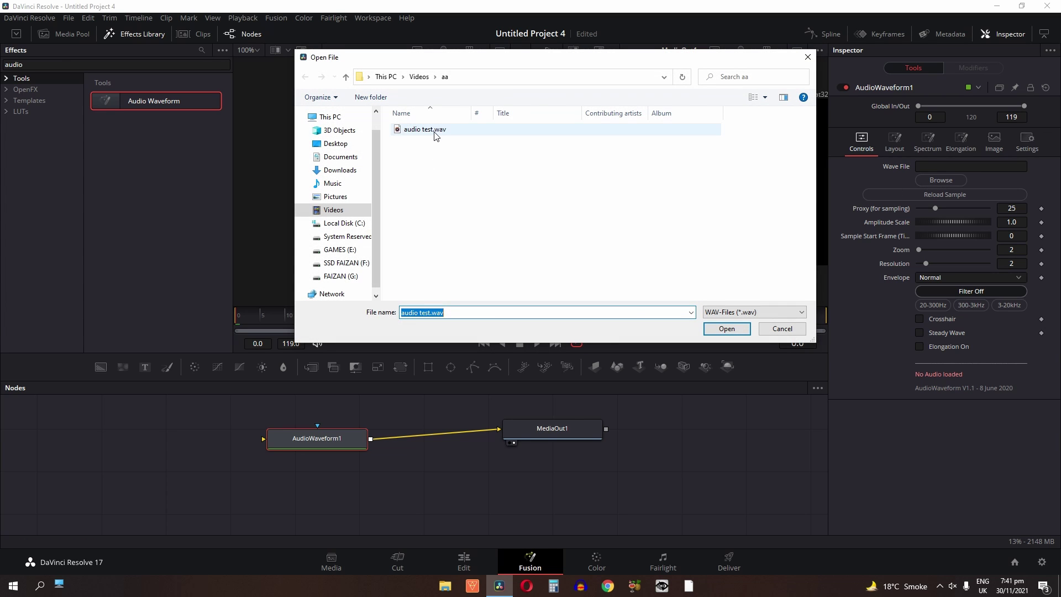
{"action": "left_click", "coordinate": [435, 133]}
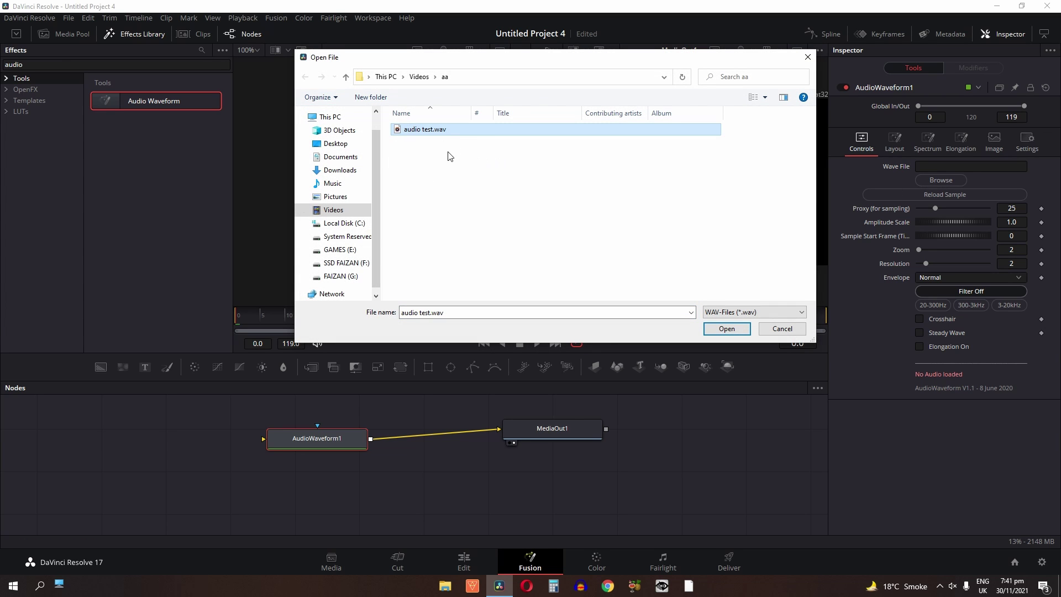
{"action": "left_click", "coordinate": [735, 330]}
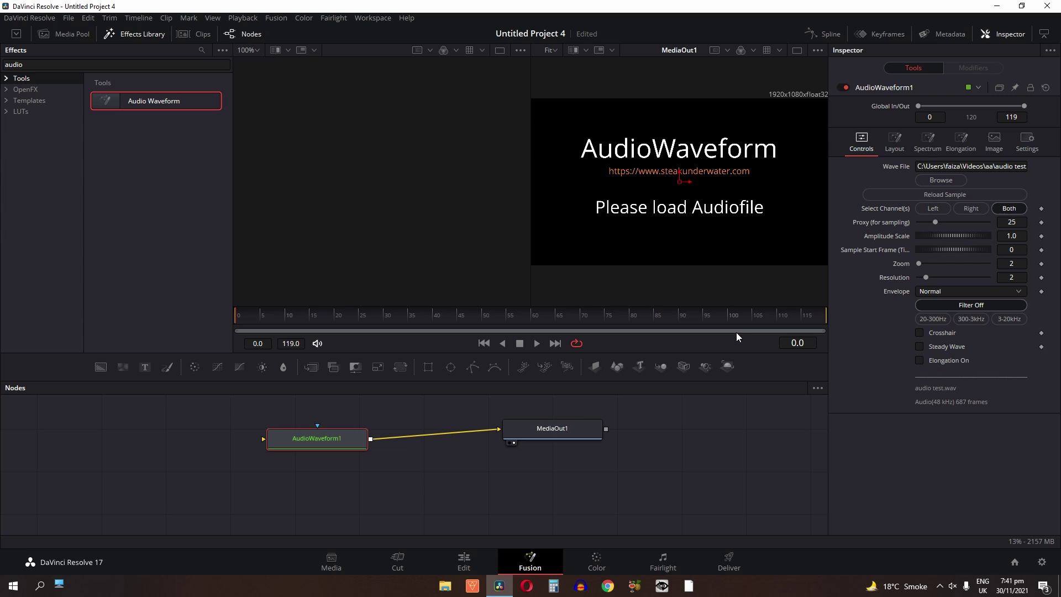
Play back the animated white waveform, then pan the node graph right.
{"action": "key", "text": "space"}
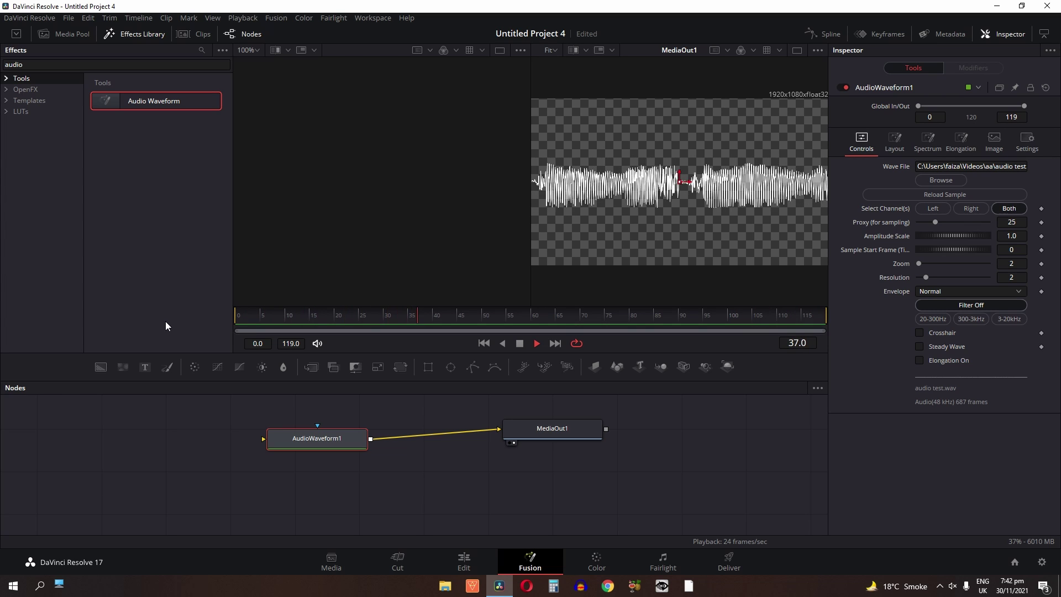
{"action": "key", "text": "space"}
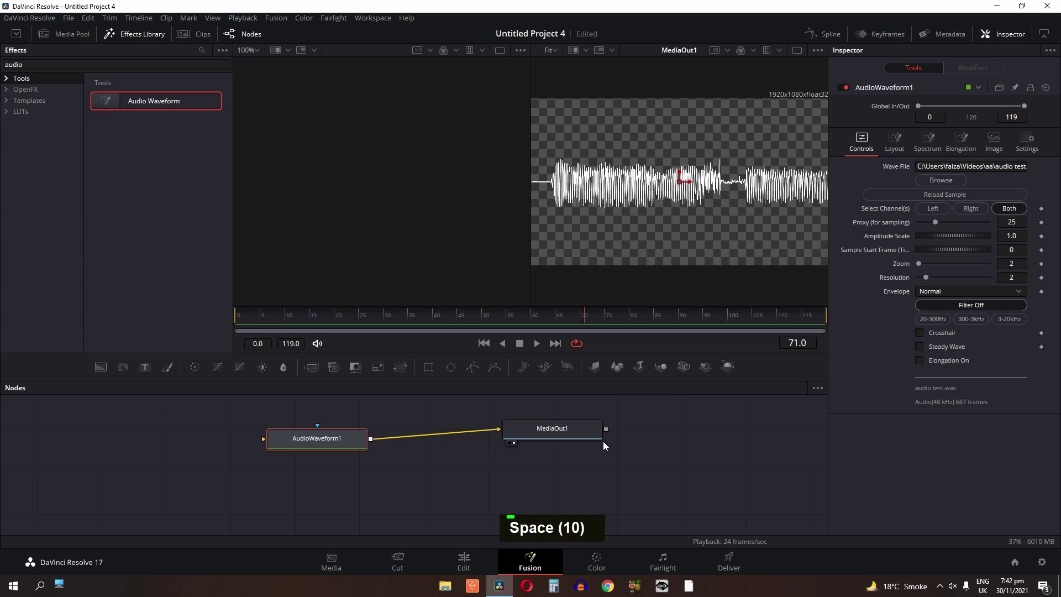
{"action": "left_click_drag", "start_coordinate": [619, 462], "coordinate": [680, 462]}
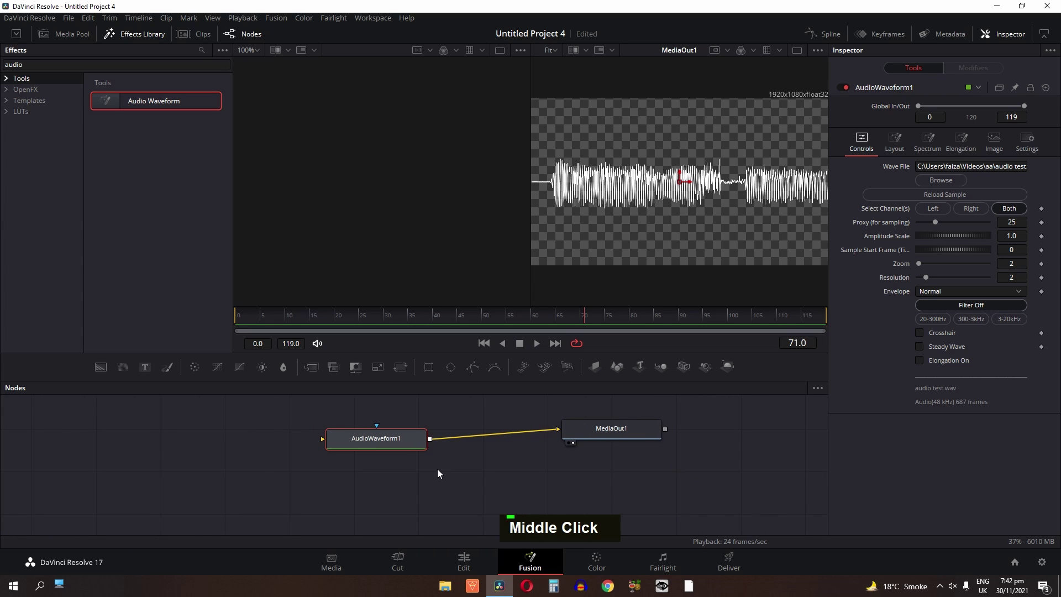
Add a Background node from a 'back' search and wire it between AudioWaveform1 and MediaOut1.
{"action": "double_click", "coordinate": [177, 71]}
{"action": "type", "text": "back"}
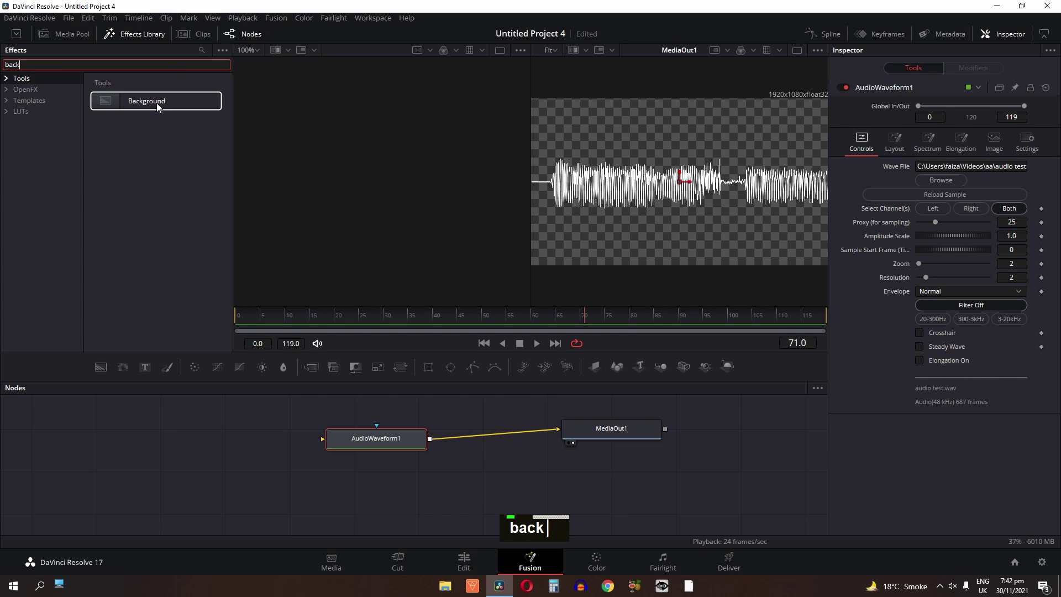
{"action": "left_click_drag", "start_coordinate": [157, 103], "coordinate": [509, 485]}
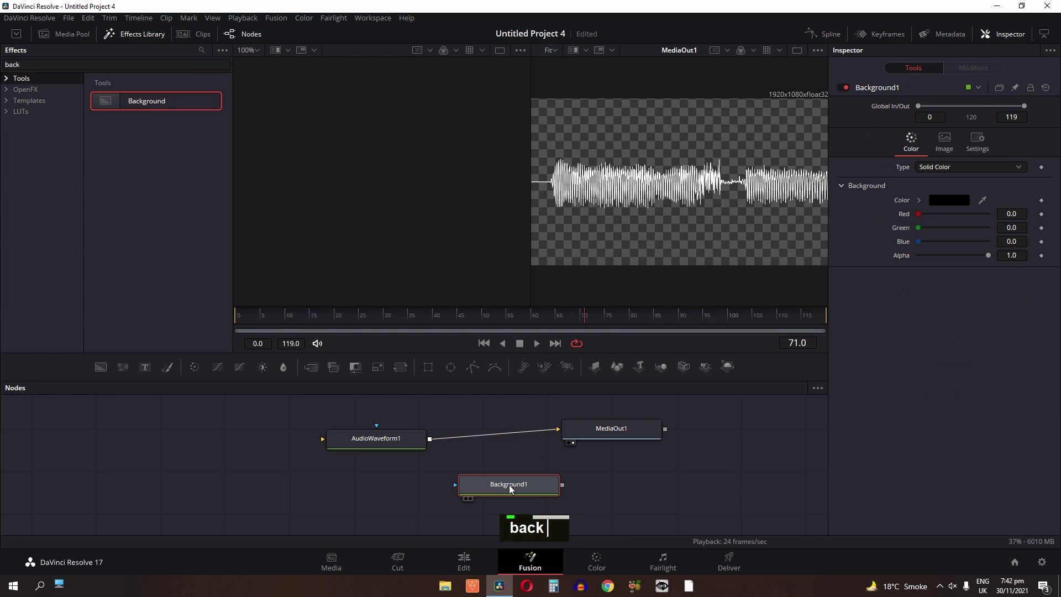
{"action": "left_click", "coordinate": [539, 429]}
{"action": "key", "text": "Delete"}
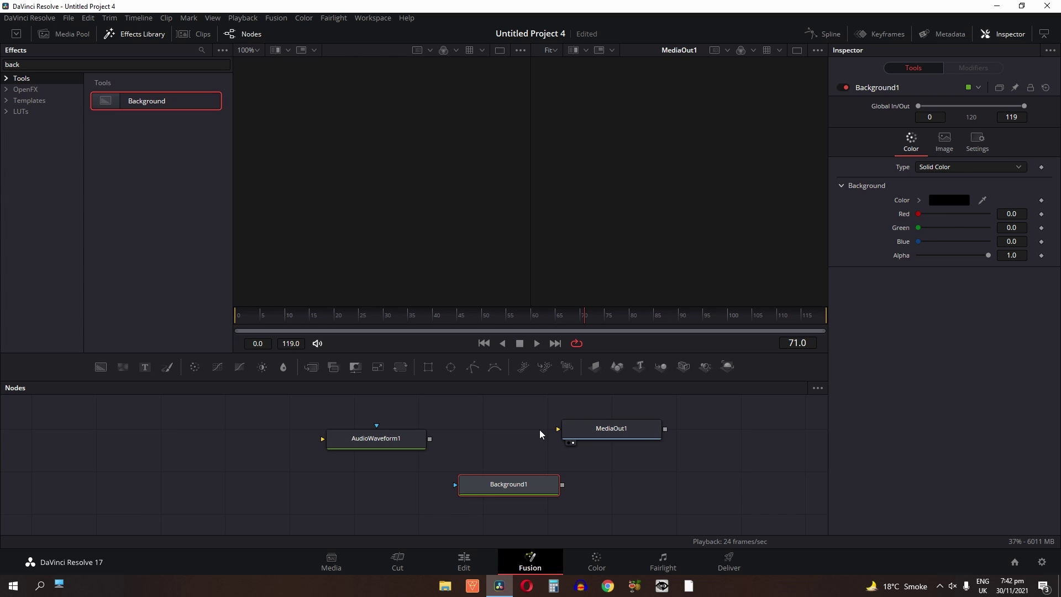
{"action": "left_click_drag", "start_coordinate": [397, 440], "coordinate": [175, 440]}
{"action": "left_click_drag", "start_coordinate": [530, 489], "coordinate": [599, 438]}
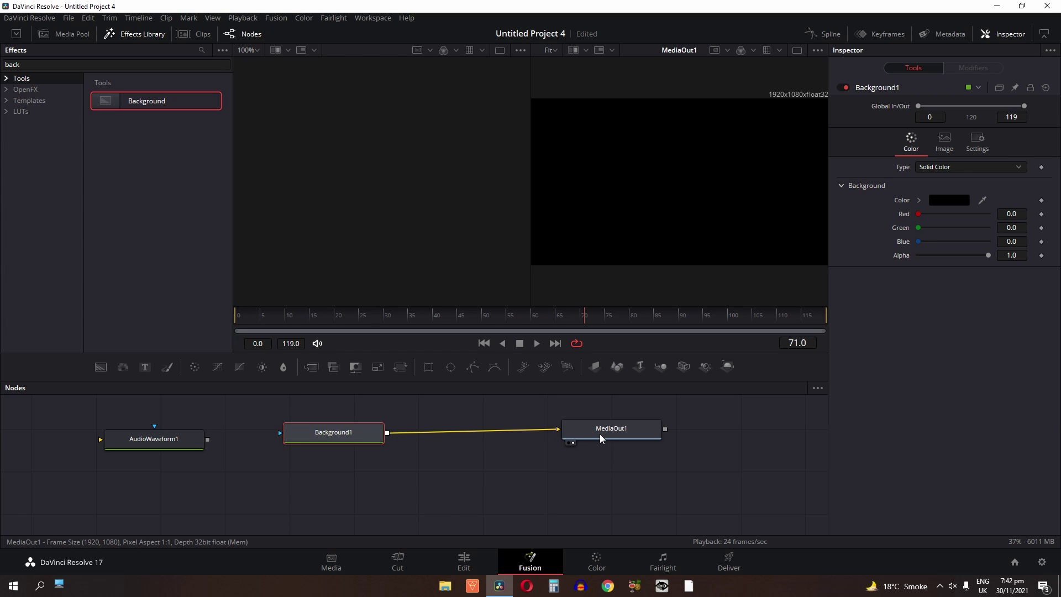
{"action": "left_click_drag", "start_coordinate": [180, 433], "coordinate": [309, 432]}
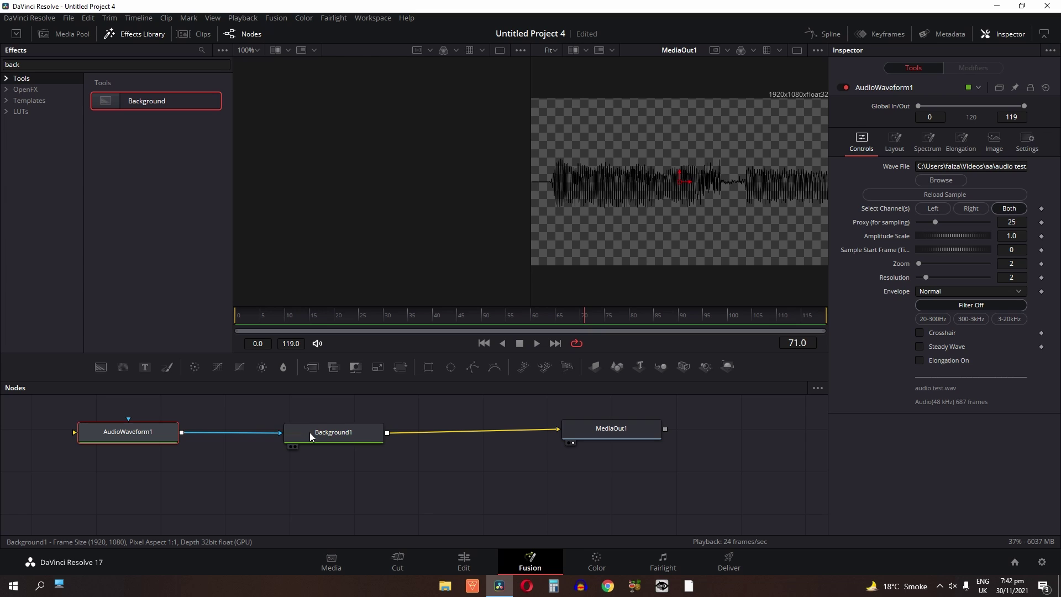
Set Background1's colour to cyan #26e2ff and preview the cyan waveform.
{"action": "left_click", "coordinate": [350, 440]}
{"action": "left_click", "coordinate": [948, 200]}
{"action": "left_click_drag", "start_coordinate": [602, 185], "coordinate": [470, 223]}
{"action": "double_click", "coordinate": [479, 230]}
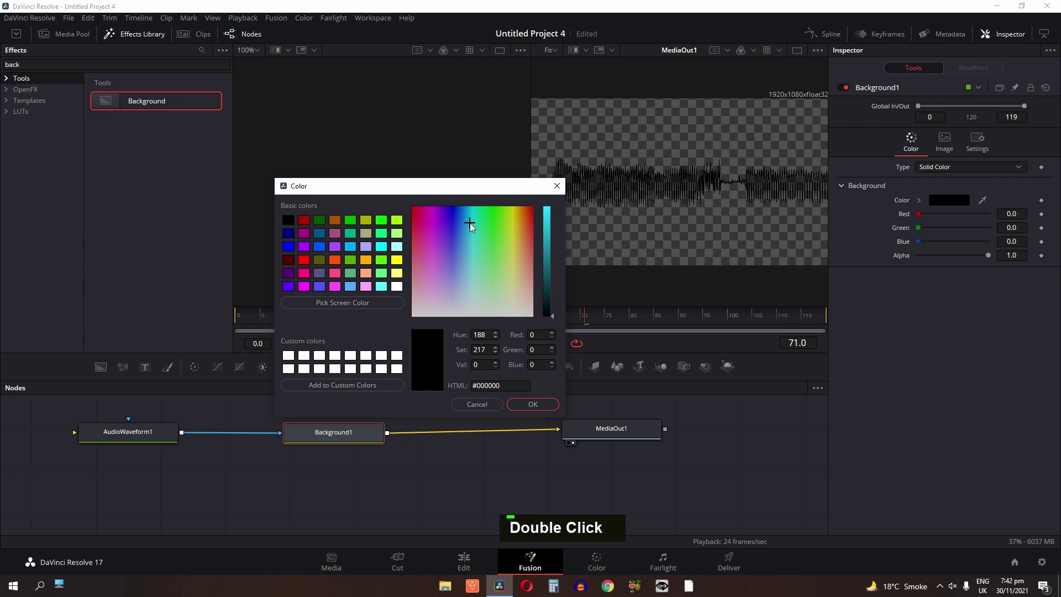
{"action": "left_click_drag", "start_coordinate": [550, 247], "coordinate": [555, 196]}
{"action": "left_click", "coordinate": [531, 404]}
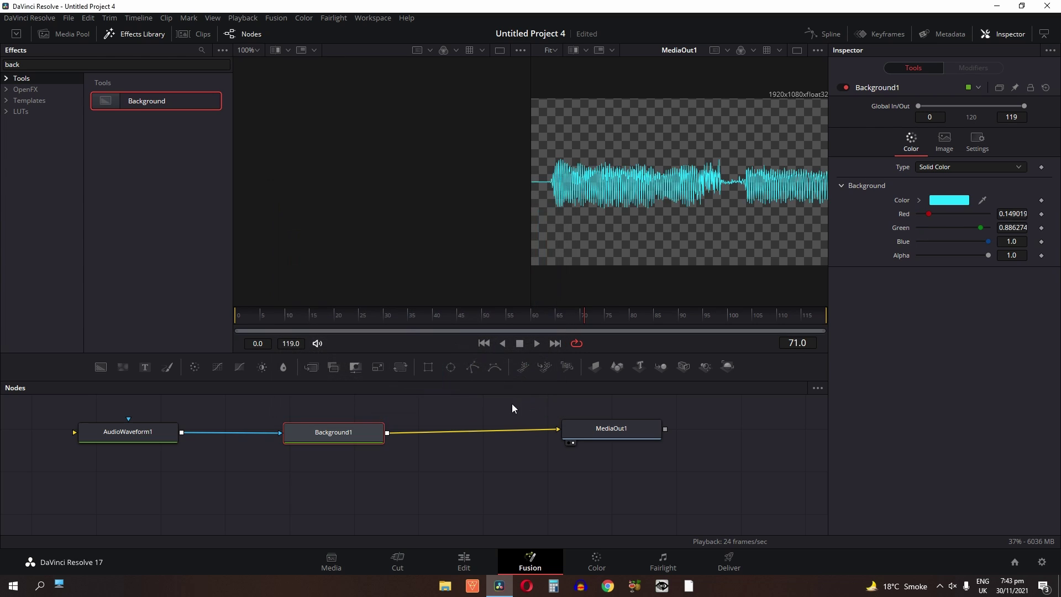
{"action": "key", "text": "space"}
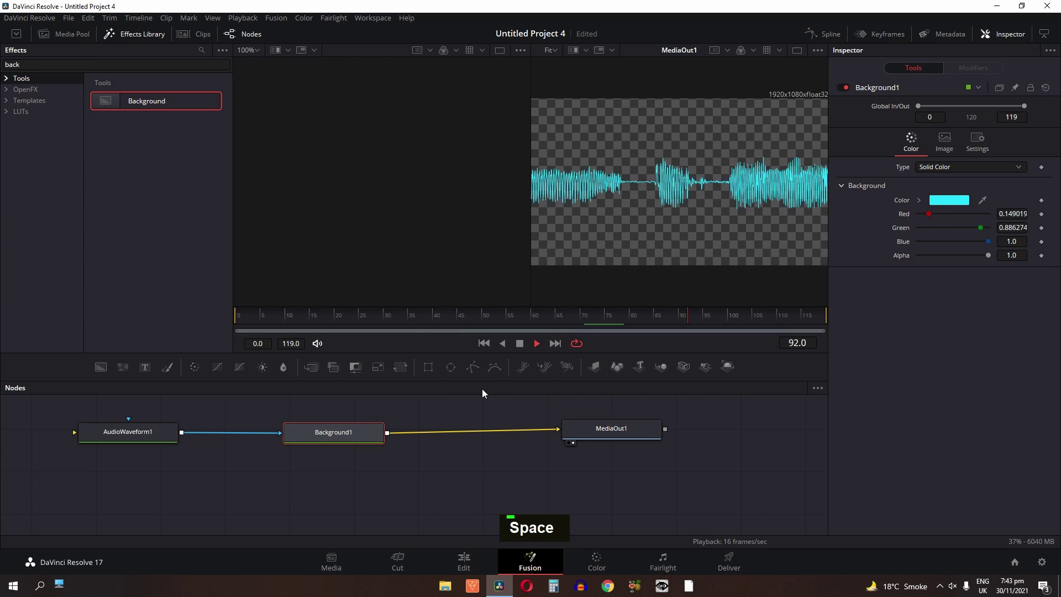
{"action": "key", "text": "space"}
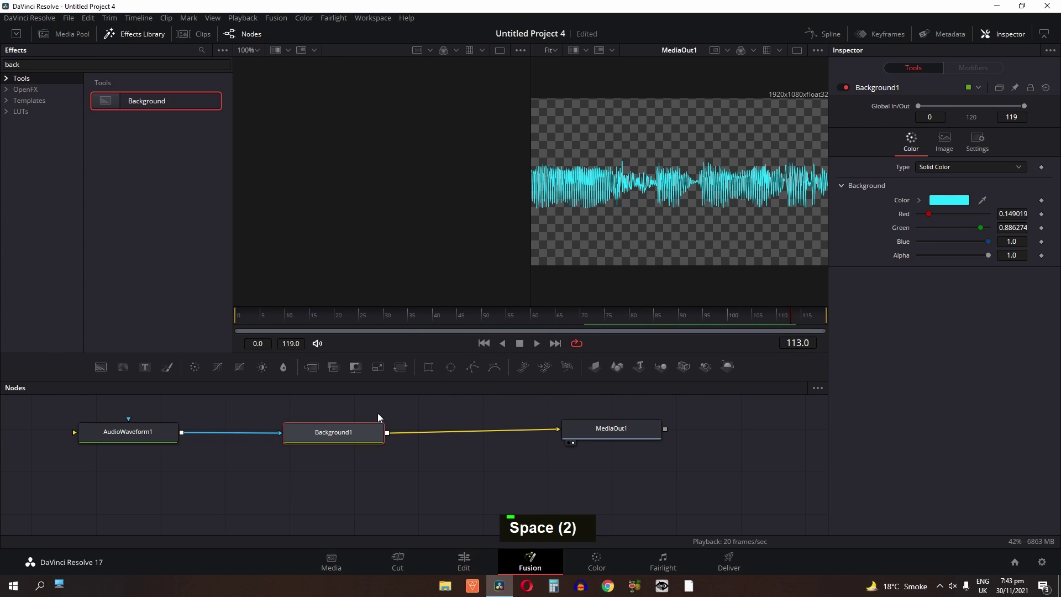
{"action": "double_click", "coordinate": [52, 71]}
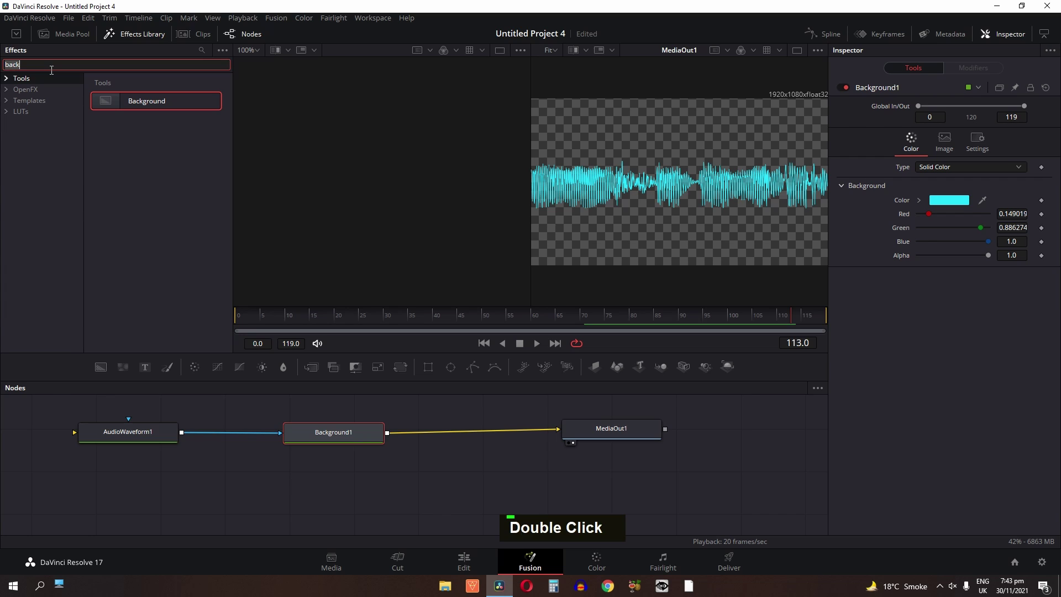
Insert a Glow node between Background1 and MediaOut1.
{"action": "type", "text": "glow"}
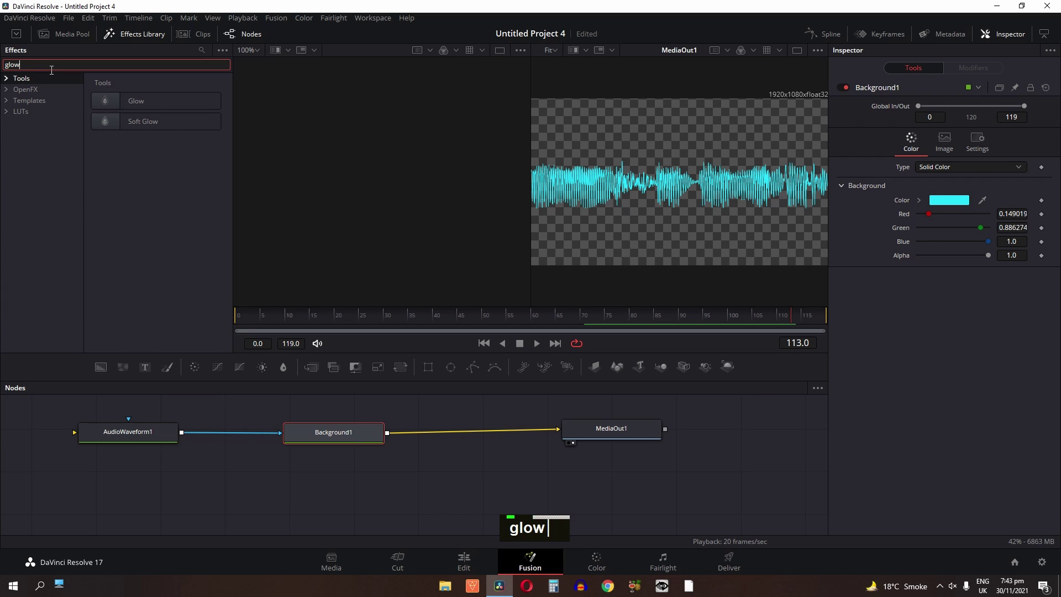
{"action": "left_click_drag", "start_coordinate": [140, 107], "coordinate": [470, 434]}
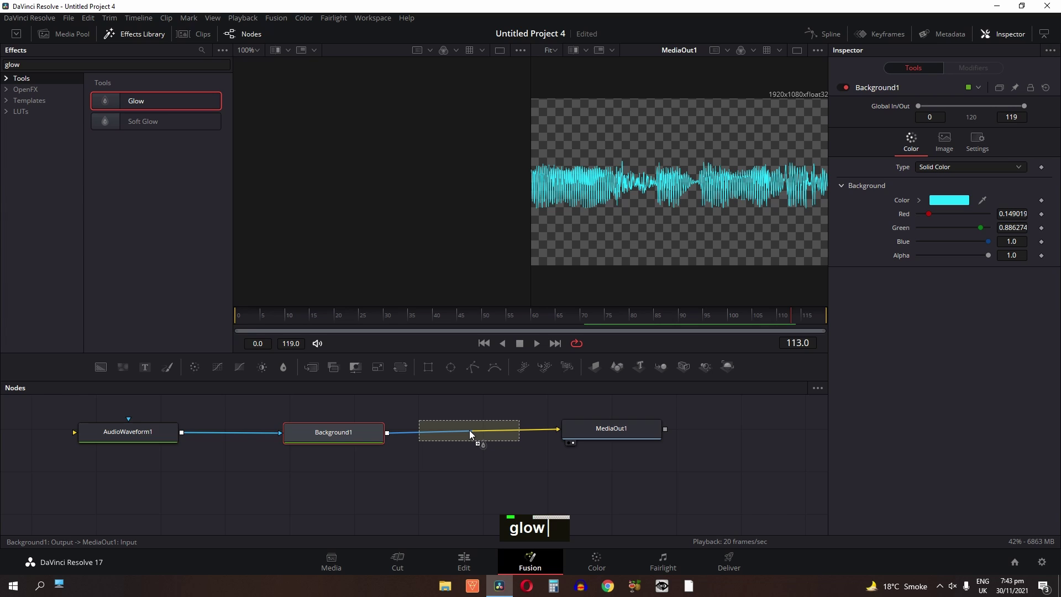
{"action": "left_click_drag", "start_coordinate": [470, 431], "coordinate": [470, 431]}
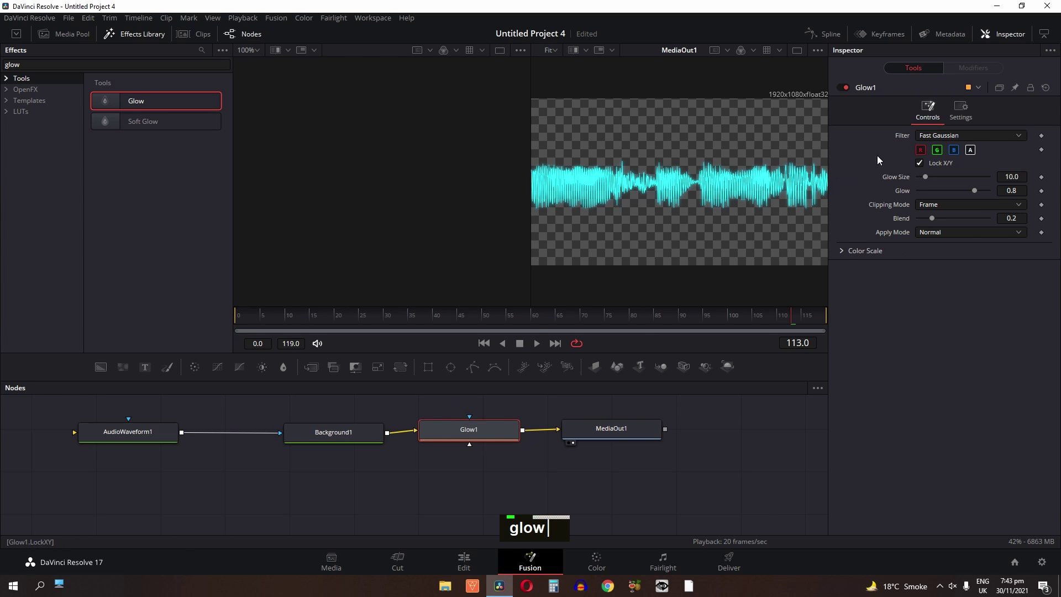
Set Glow1's Glow Size to 60, Glow to 0.787 and Blend to 0.402.
{"action": "double_click", "coordinate": [1016, 177]}
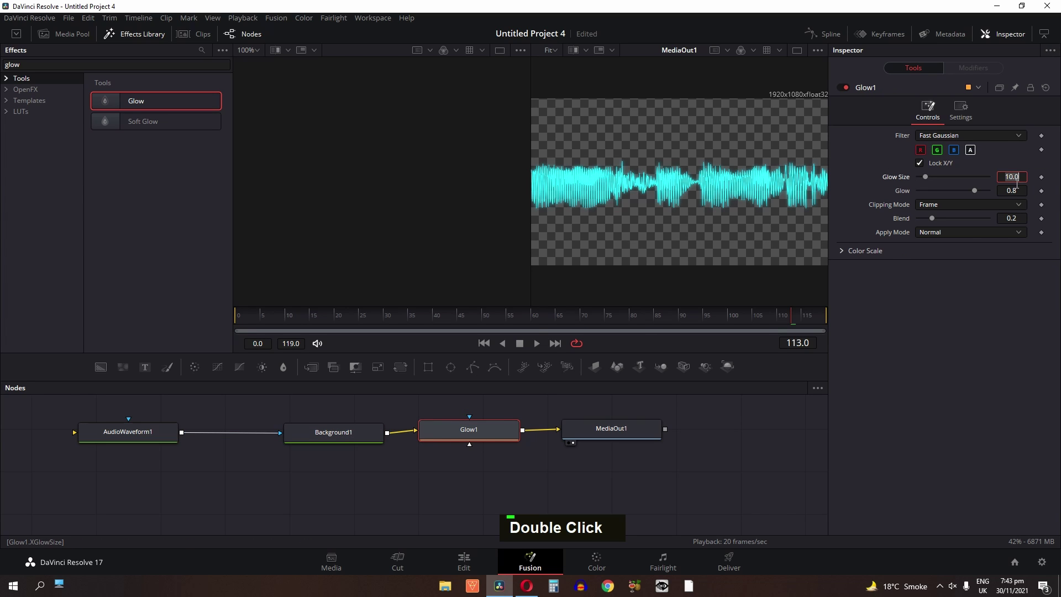
{"action": "type", "text": "60"}
{"action": "key", "text": "Return"}
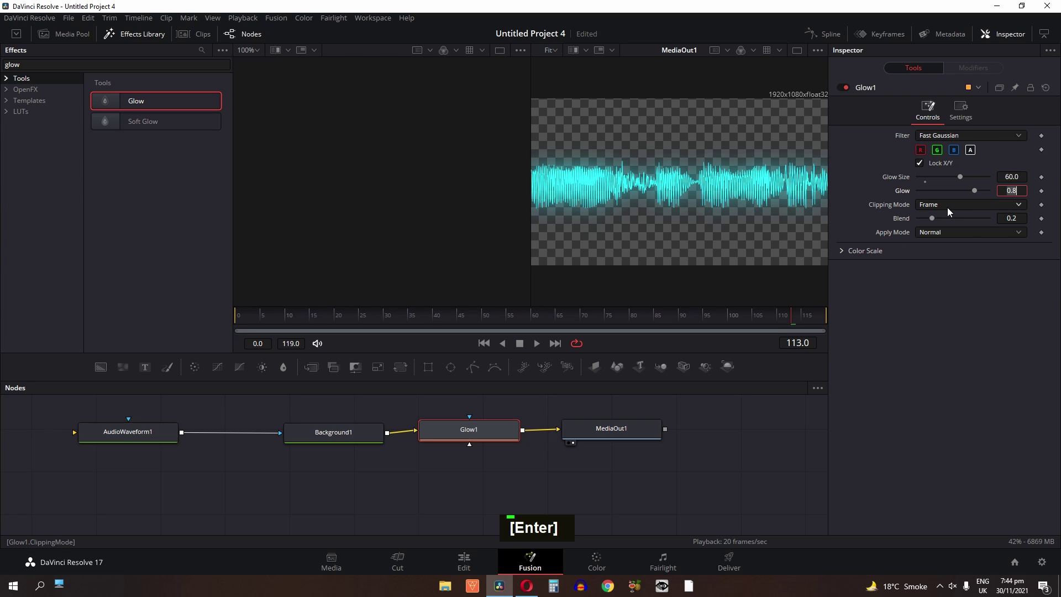
{"action": "type", "text": "0.787"}
{"action": "key", "text": "Return"}
{"action": "left_click", "coordinate": [1016, 221]}
{"action": "key", "text": "BackSpace"}
{"action": "type", "text": "4"}
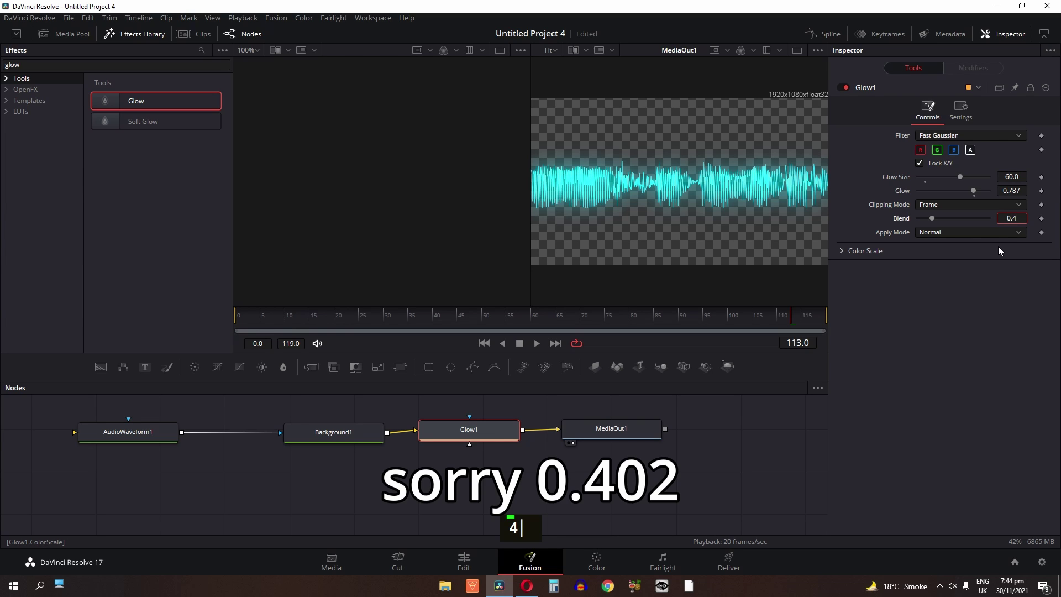
{"action": "type", "text": "02"}
{"action": "key", "text": "Return"}
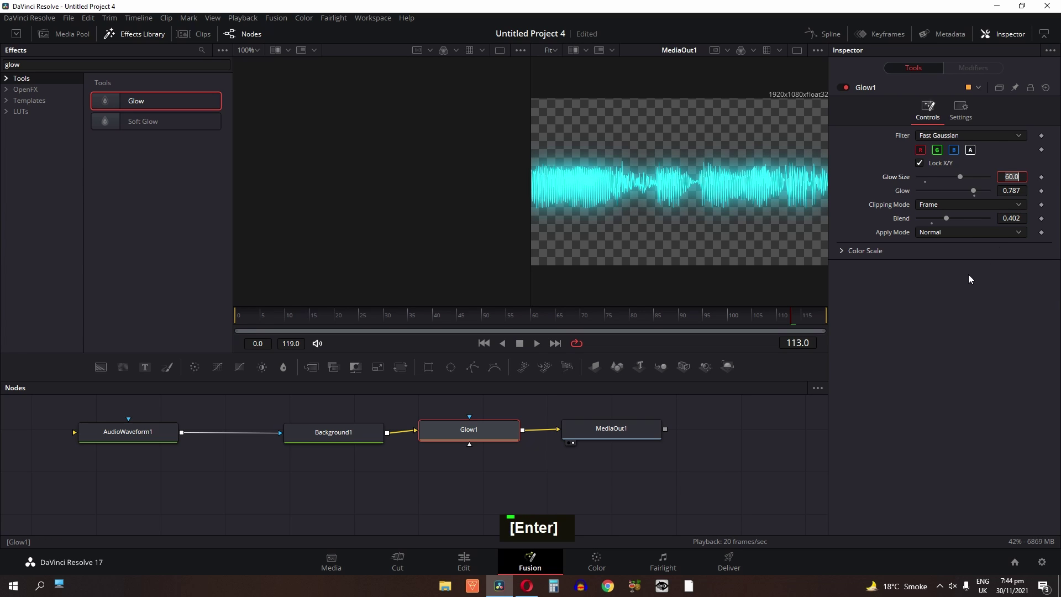
{"action": "left_click", "coordinate": [142, 433]}
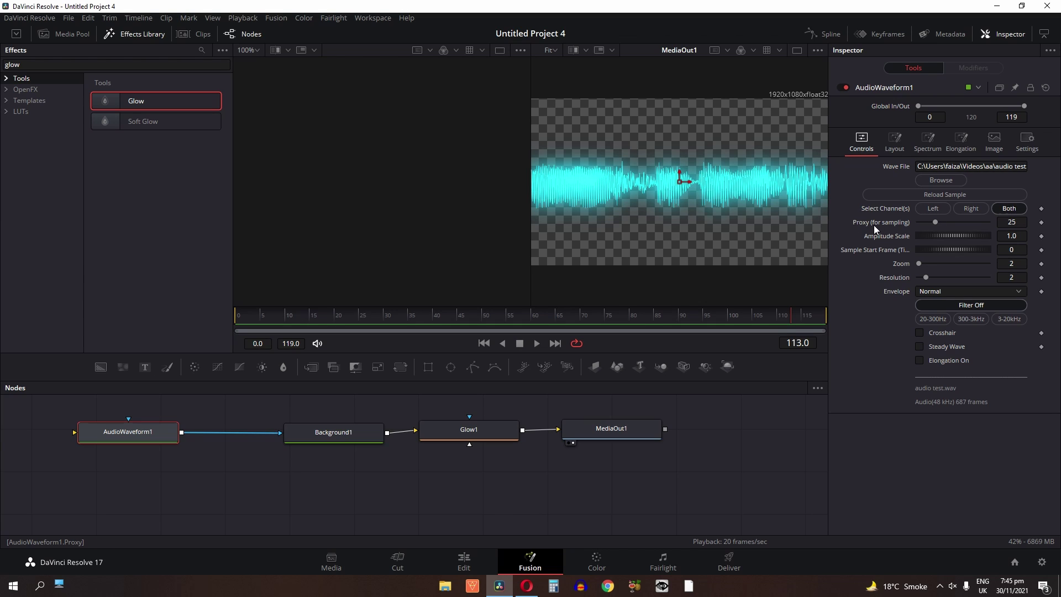
Lower AudioWaveform1's Proxy sampling value from 25 to 6 and preview the finer glowing waveform.
{"action": "double_click", "coordinate": [1008, 222]}
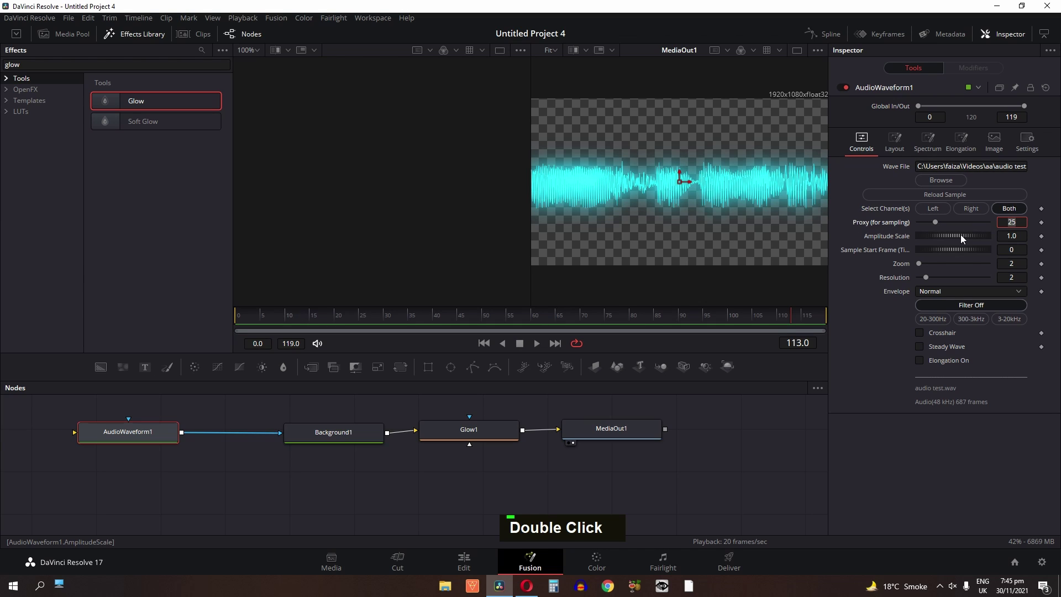
{"action": "type", "text": "6"}
{"action": "key", "text": "Return"}
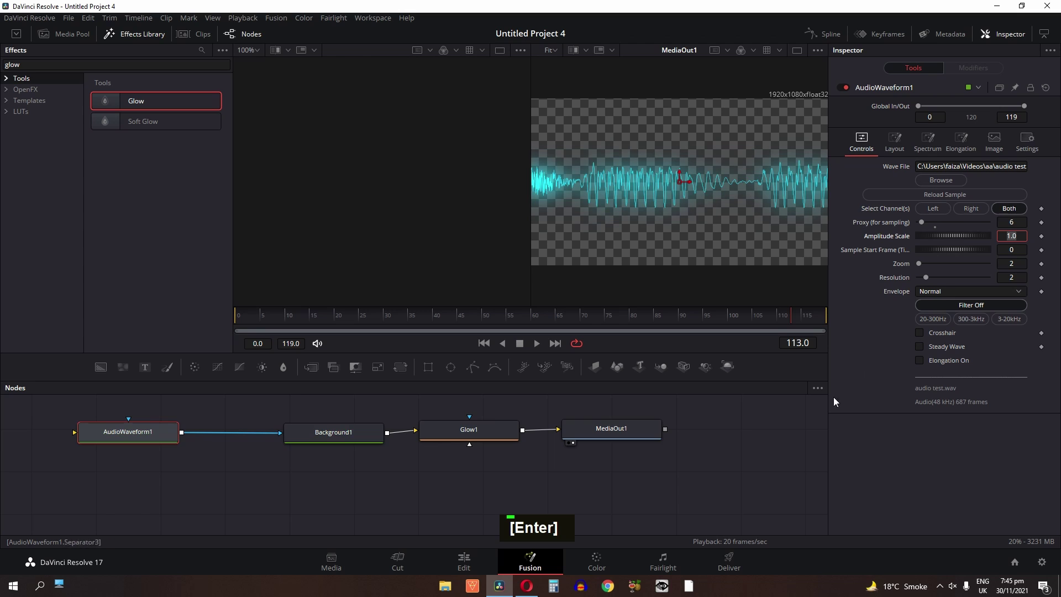
{"action": "key", "text": "space"}
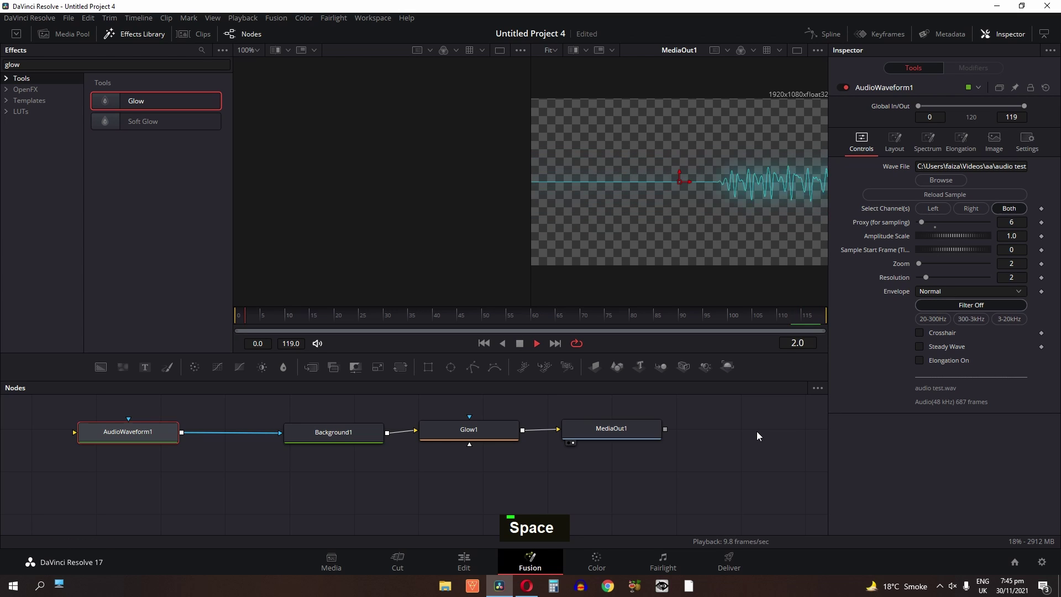
{"action": "key", "text": "space"}
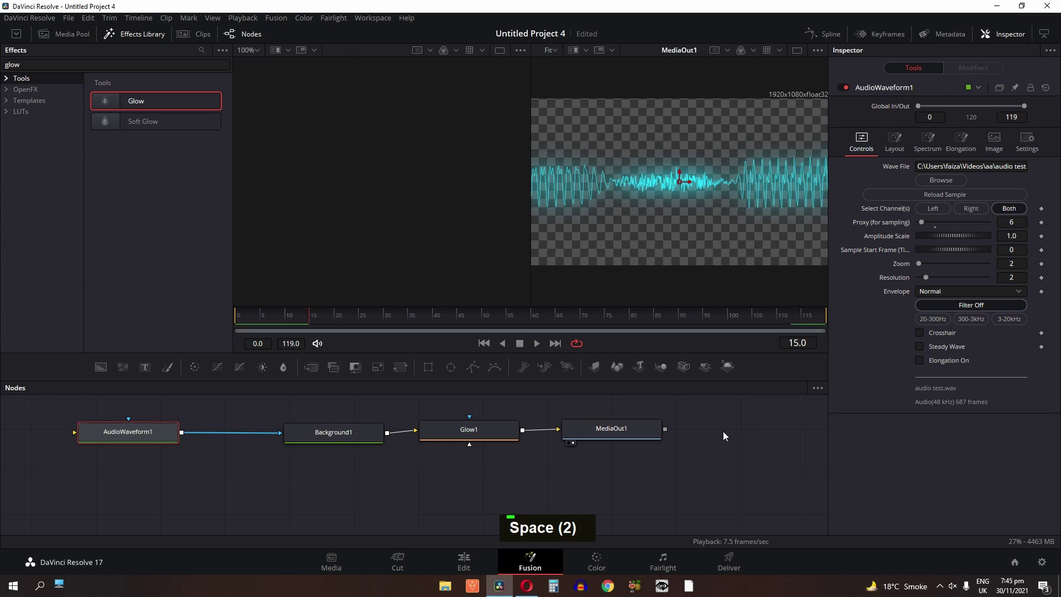
Return to the Edit page and play the timeline to preview the waveform.
{"action": "left_click", "coordinate": [462, 561]}
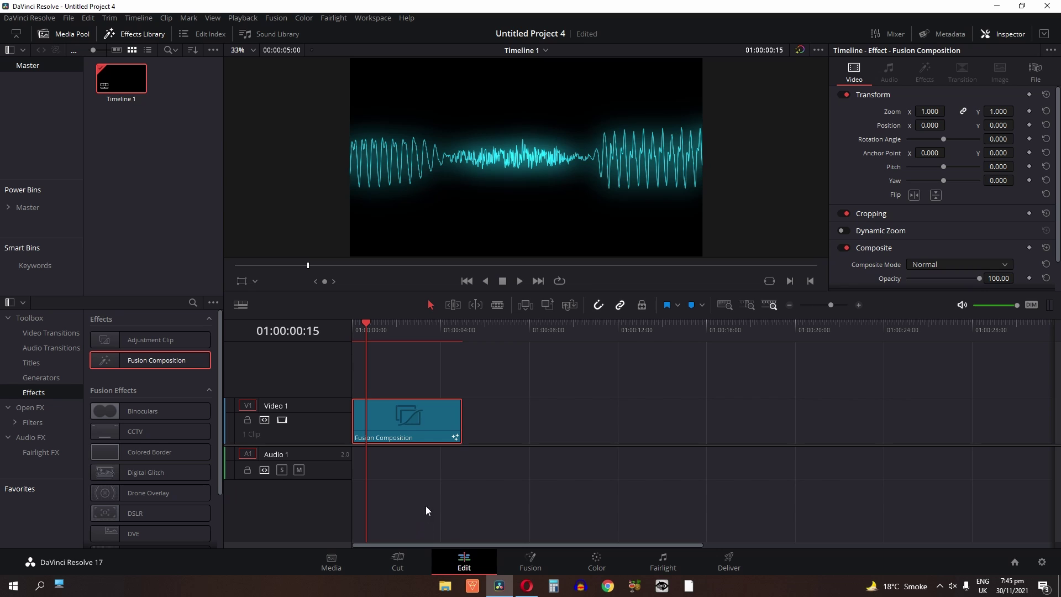
{"action": "key", "text": "space"}
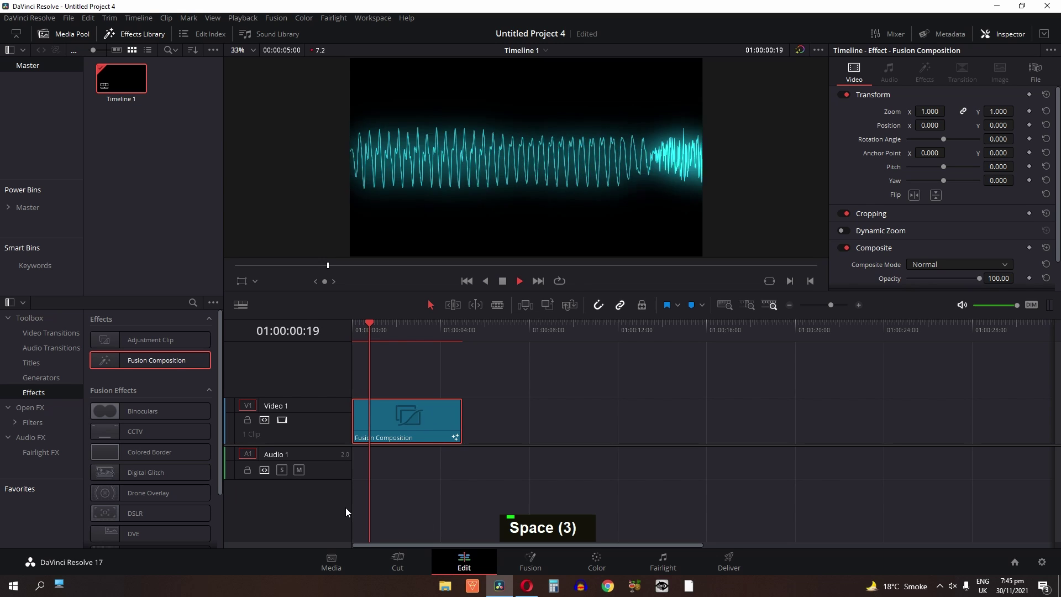
{"action": "key", "text": "space"}
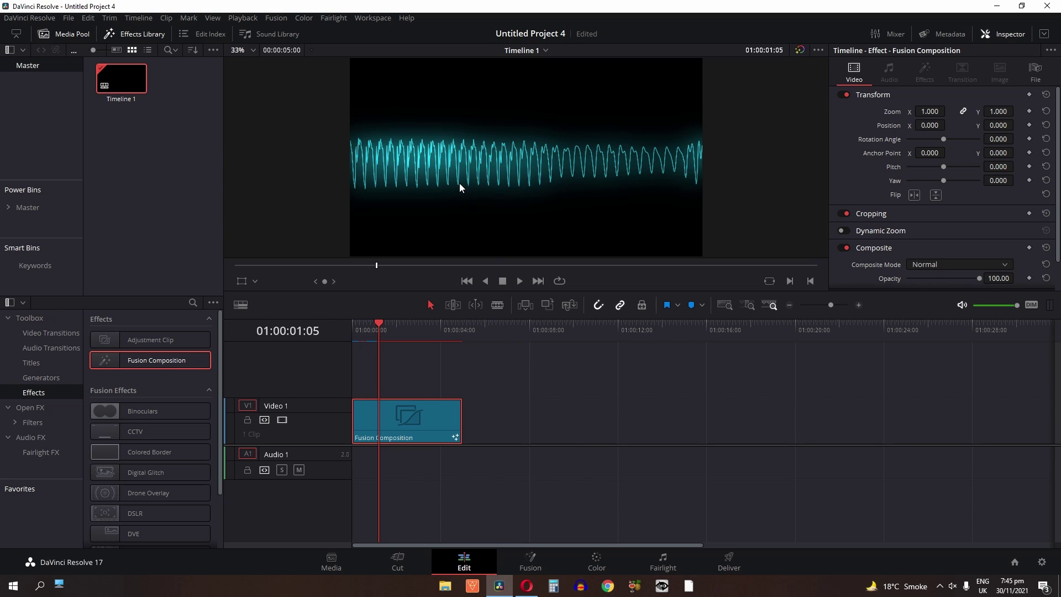
Put audio test.wav on Audio 2, extend the composition clip to its end, and import the mountain photo.
{"action": "key", "text": "alt+Tab"}
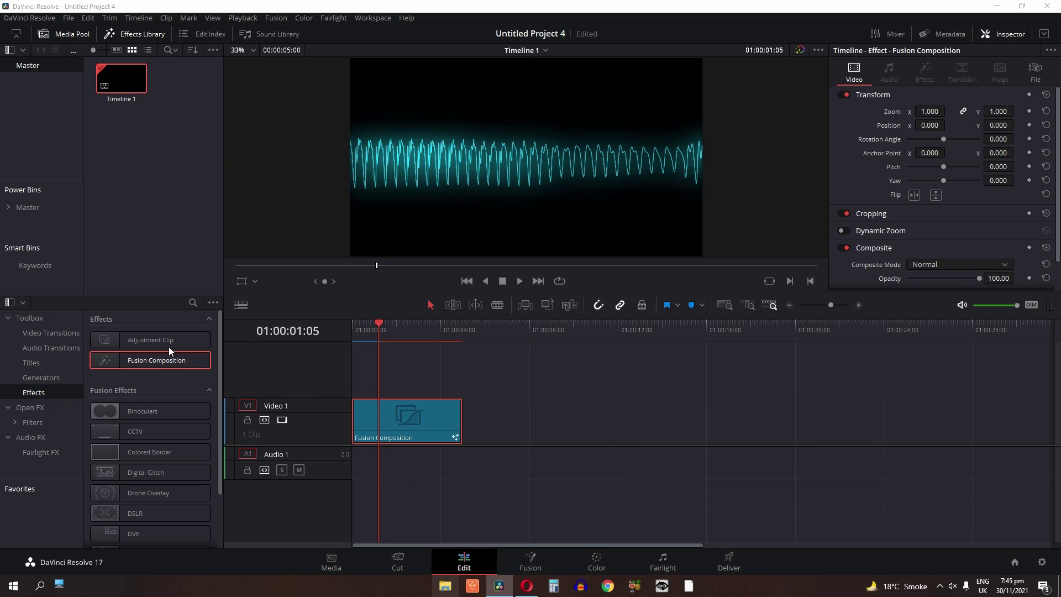
{"action": "double_click", "coordinate": [134, 127]}
{"action": "left_click_drag", "start_coordinate": [142, 132], "coordinate": [347, 482]}
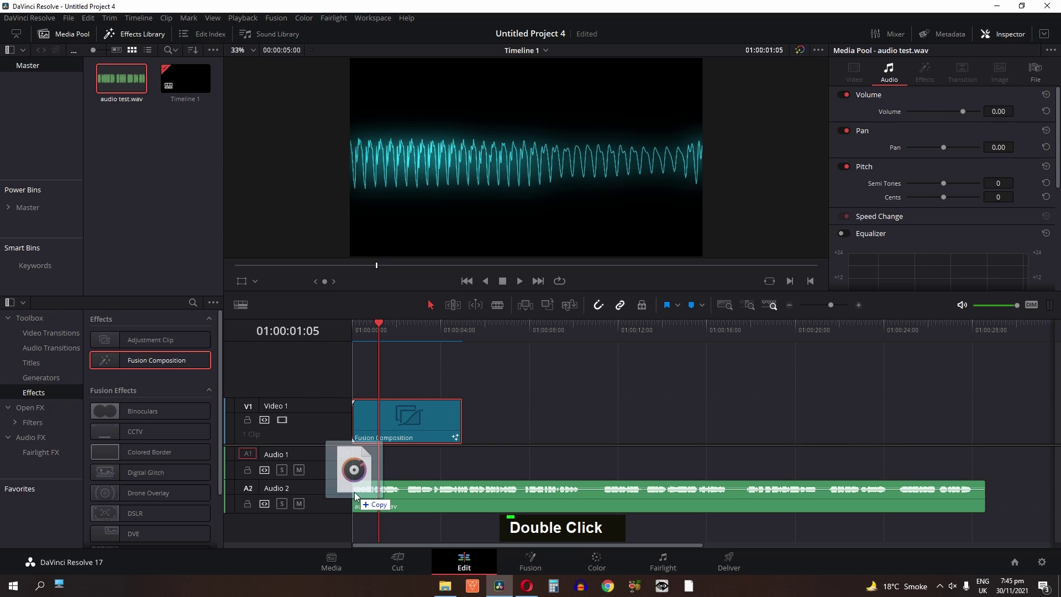
{"action": "left_click_drag", "start_coordinate": [463, 437], "coordinate": [988, 458]}
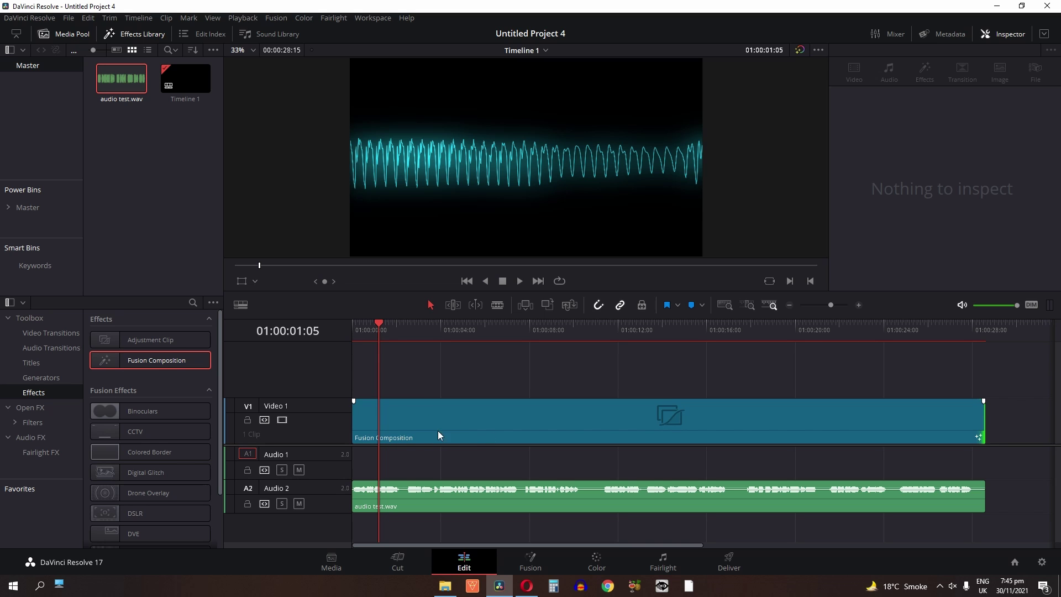
{"action": "left_click_drag", "start_coordinate": [359, 420], "coordinate": [139, 147]}
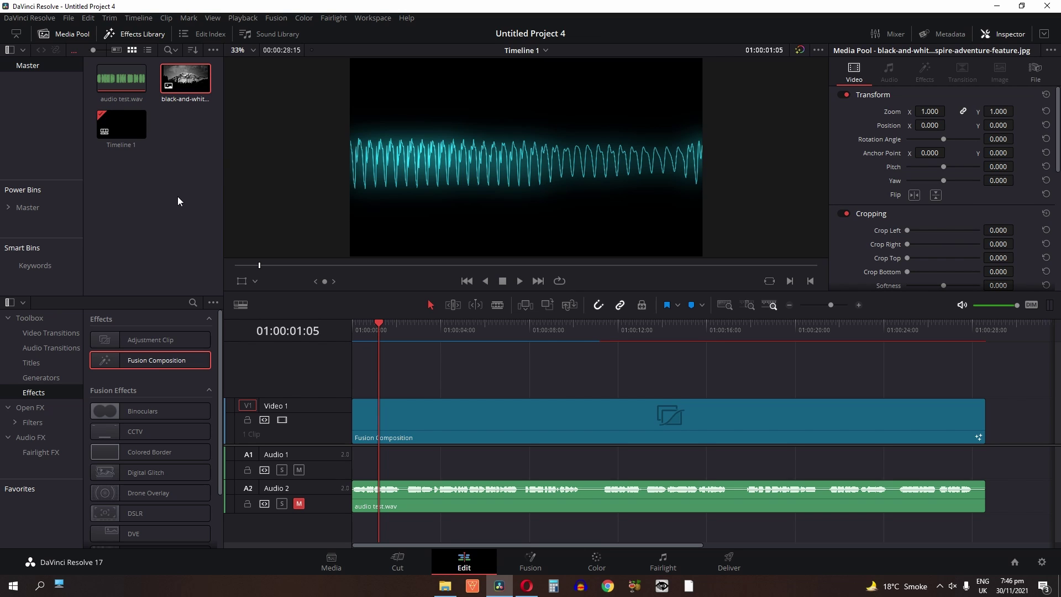
Place the mountain photo on Video 1 under the waveform on Video 2, stretched to the audio length.
{"action": "left_click", "coordinate": [47, 35]}
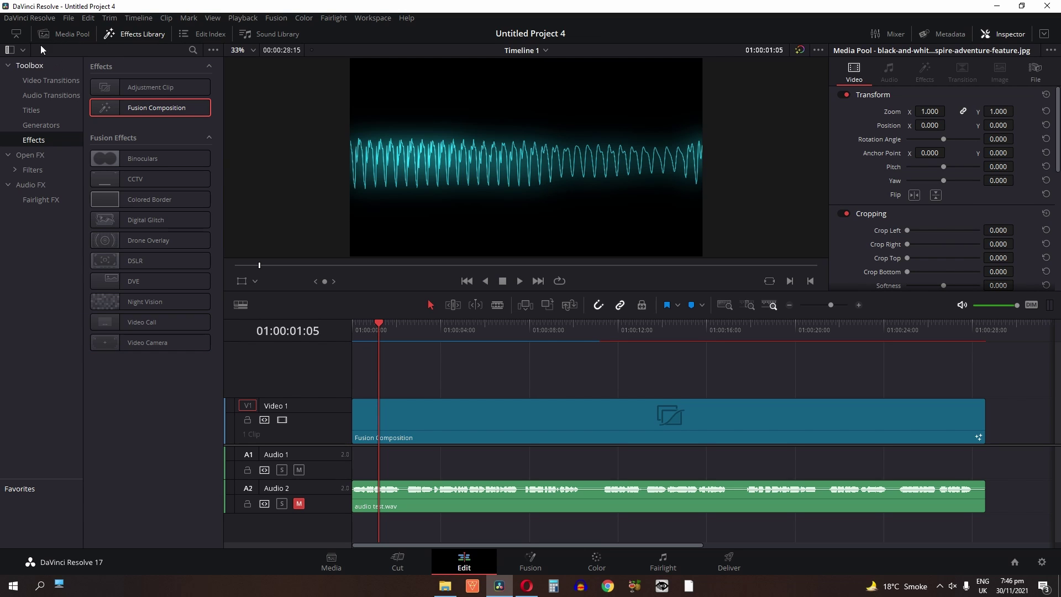
{"action": "left_click", "coordinate": [54, 35]}
{"action": "left_click_drag", "start_coordinate": [185, 80], "coordinate": [1036, 457]}
{"action": "left_click_drag", "start_coordinate": [464, 421], "coordinate": [429, 385]}
{"action": "left_click_drag", "start_coordinate": [1037, 434], "coordinate": [342, 418]}
{"action": "left_click_drag", "start_coordinate": [462, 421], "coordinate": [554, 437]}
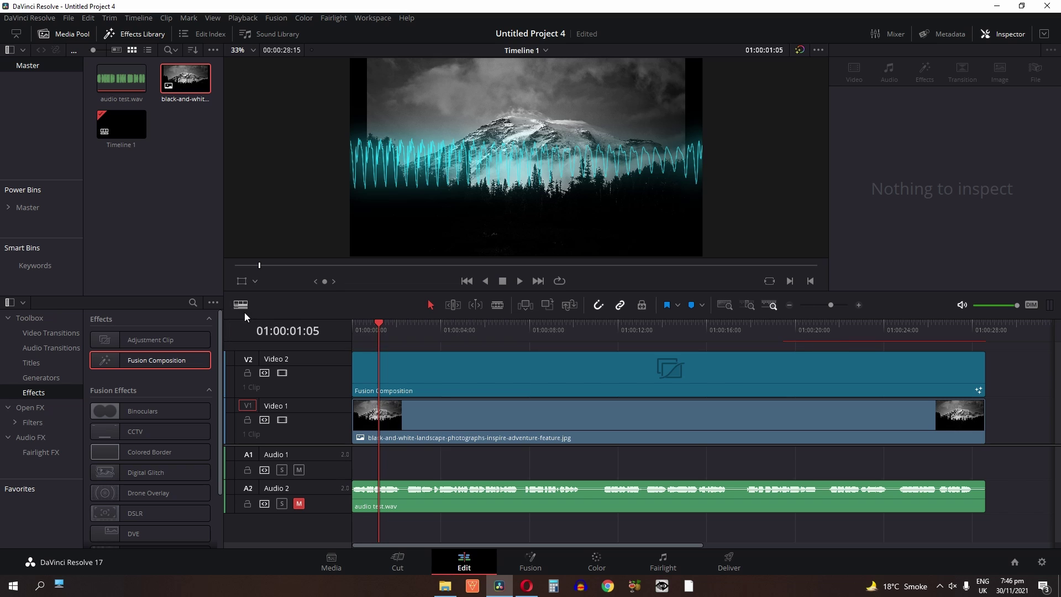
{"action": "key", "text": "Home"}
{"action": "key", "text": "space"}
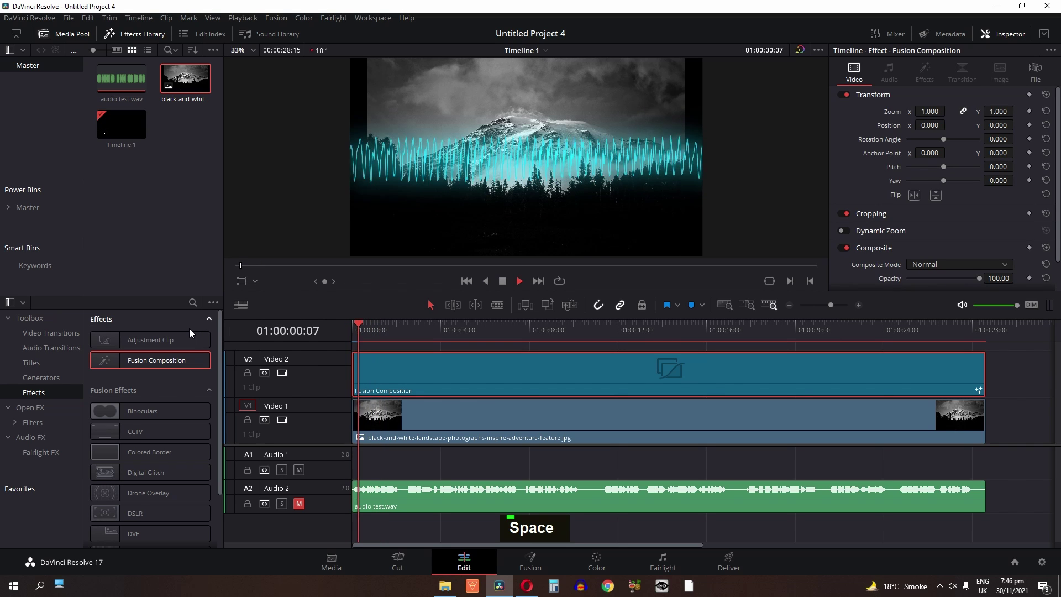
{"action": "key", "text": "space"}
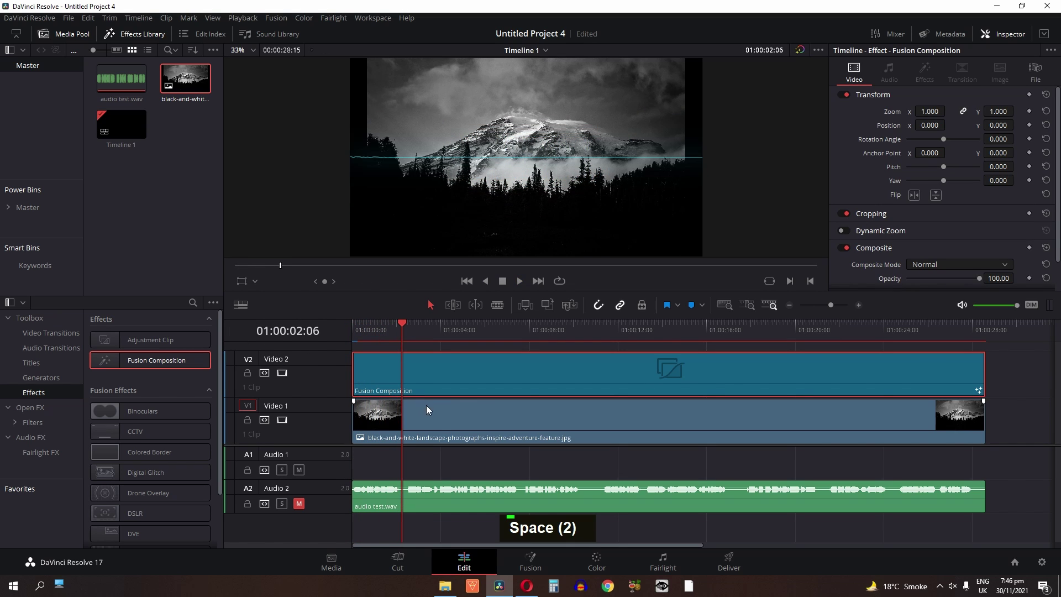
Enlarge the mountain photo slightly with Inspector Zoom and play back the composite.
{"action": "left_click", "coordinate": [440, 421]}
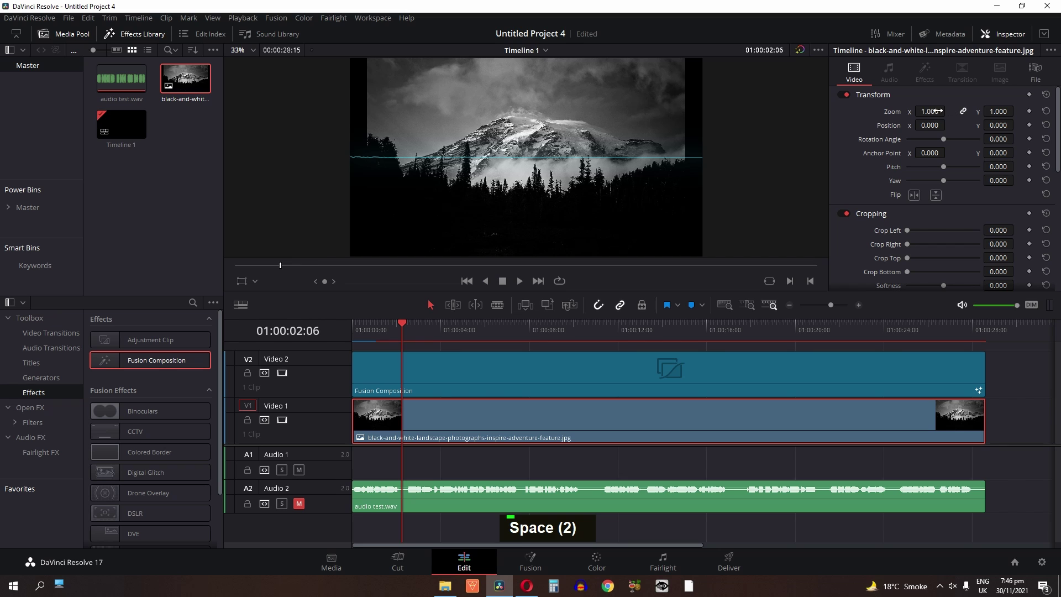
{"action": "left_click_drag", "start_coordinate": [937, 111], "coordinate": [967, 111]}
{"action": "key", "text": "space"}
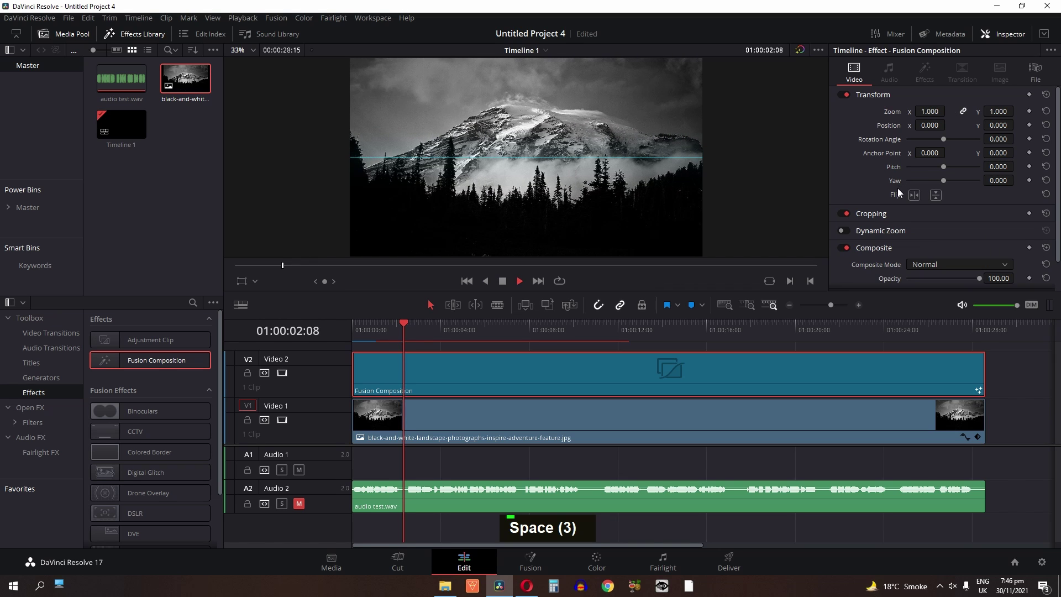
{"action": "key", "text": "space"}
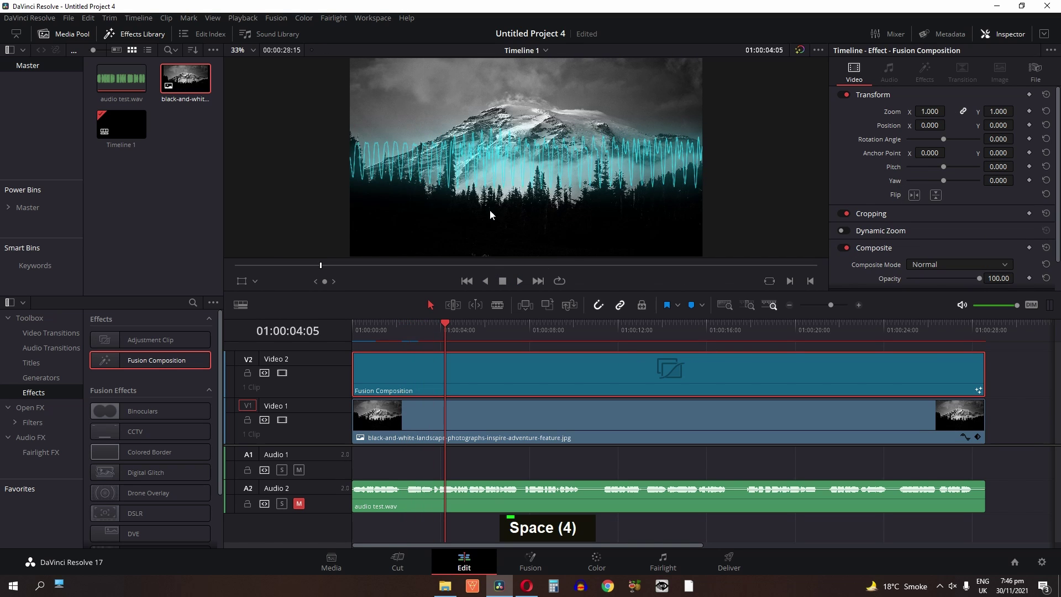
{"action": "key", "text": "space"}
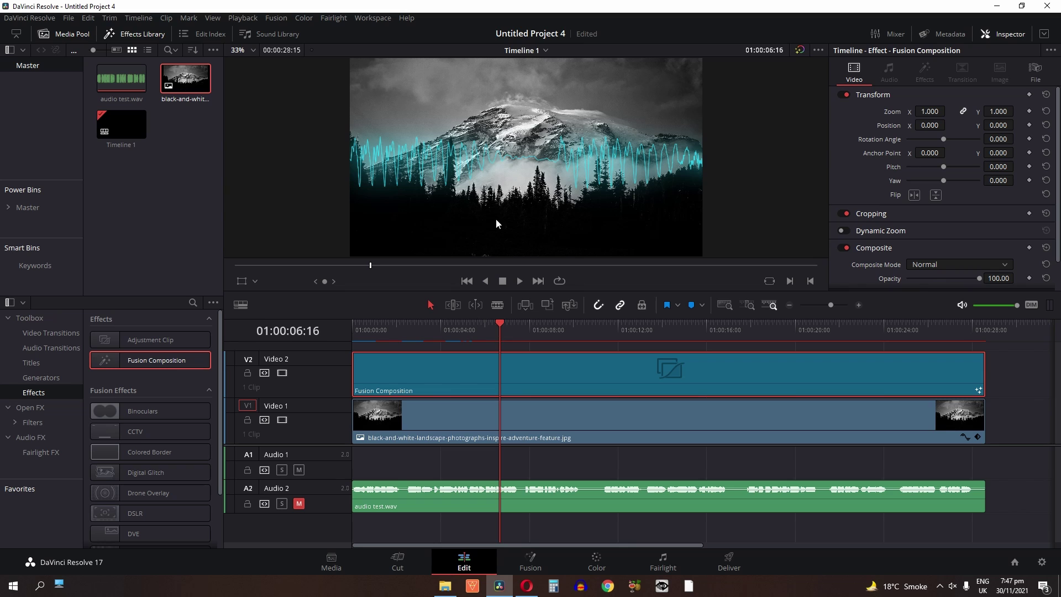
{"action": "left_click", "coordinate": [730, 570]}
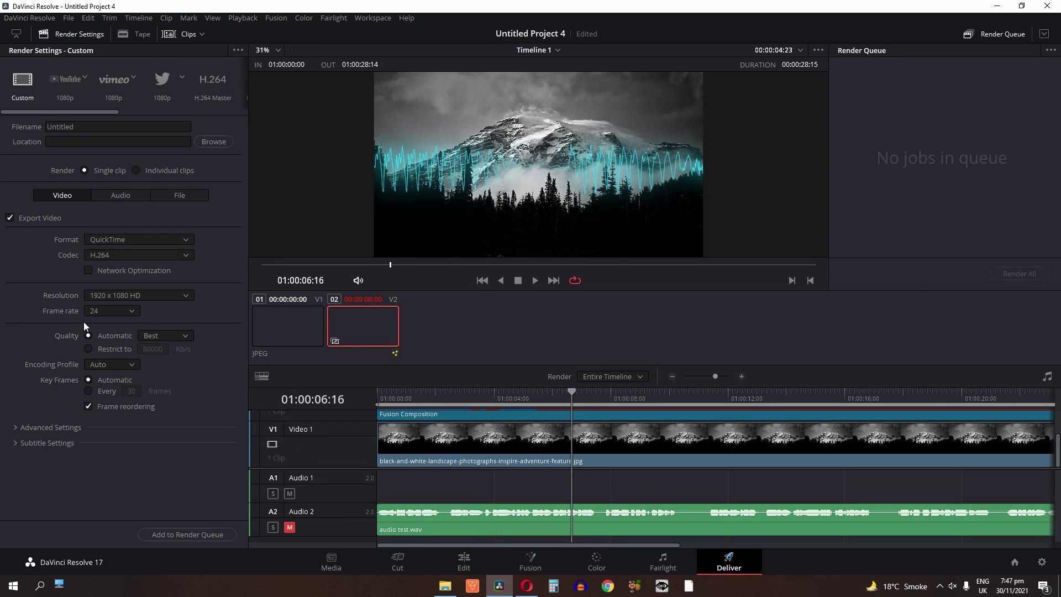
Render with the YouTube 1080p preset as 'audio spec' in the aa folder via the render queue.
{"action": "left_click", "coordinate": [69, 82]}
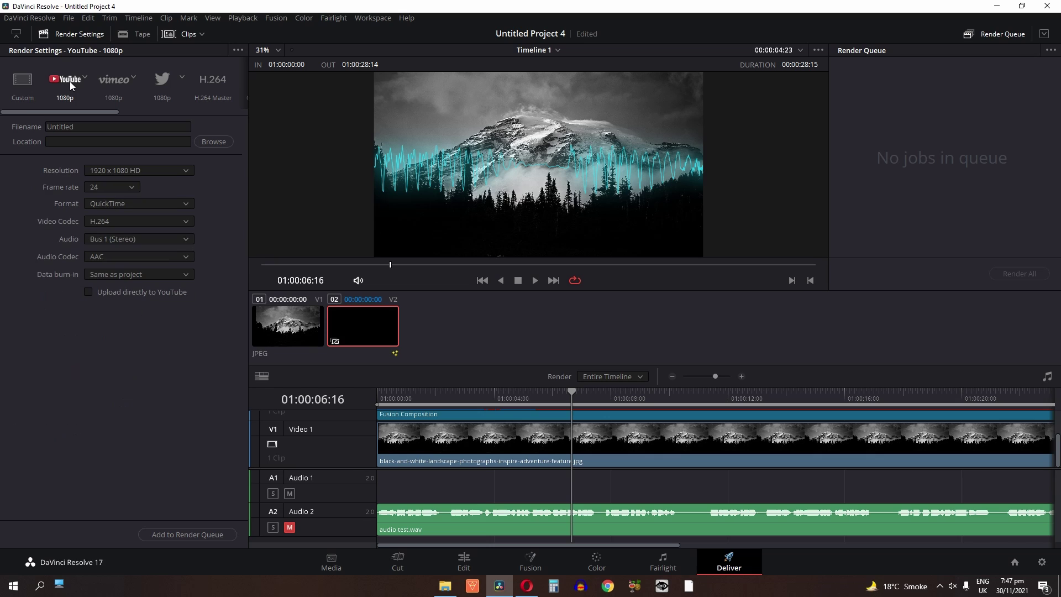
{"action": "double_click", "coordinate": [171, 134]}
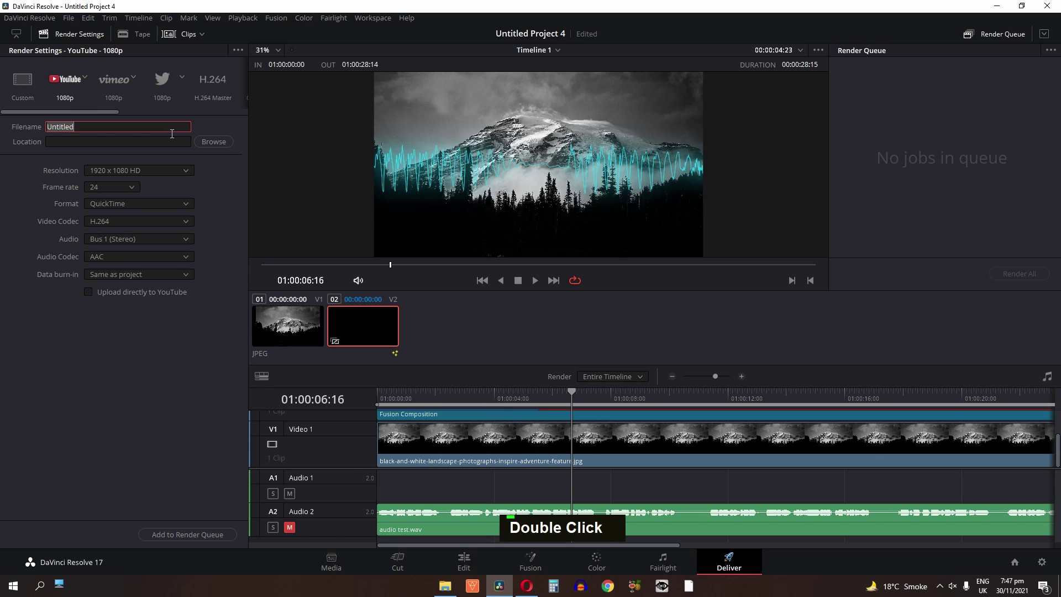
{"action": "type", "text": "au"}
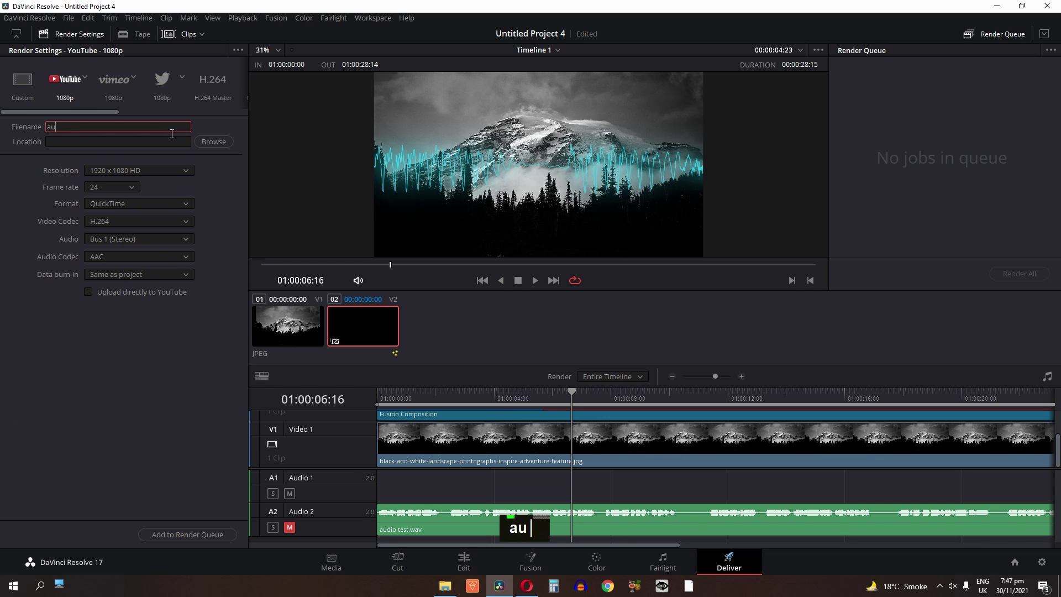
{"action": "type", "text": "dio spec"}
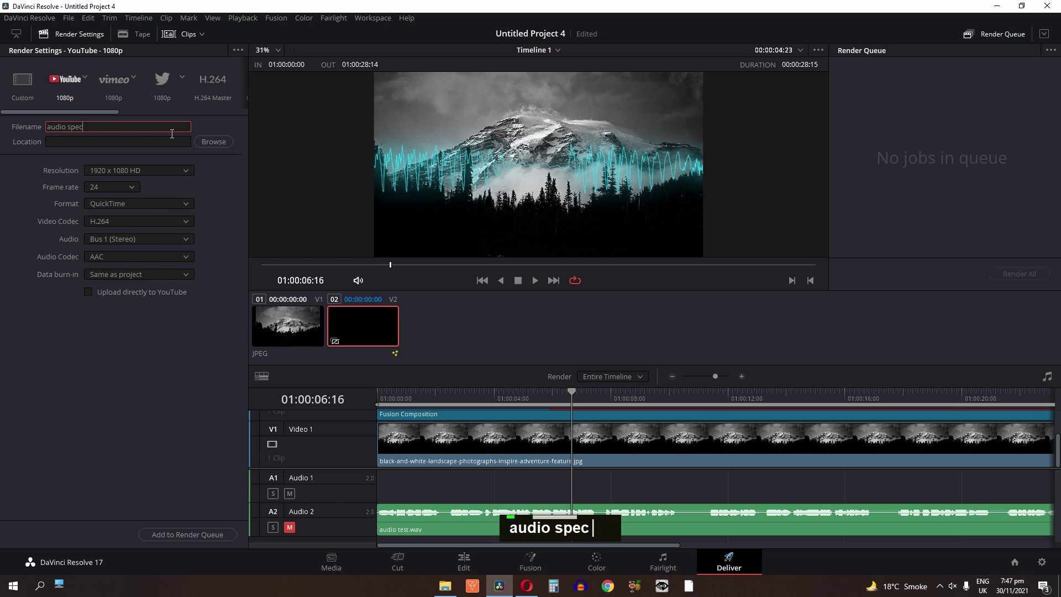
{"action": "double_click", "coordinate": [214, 141]}
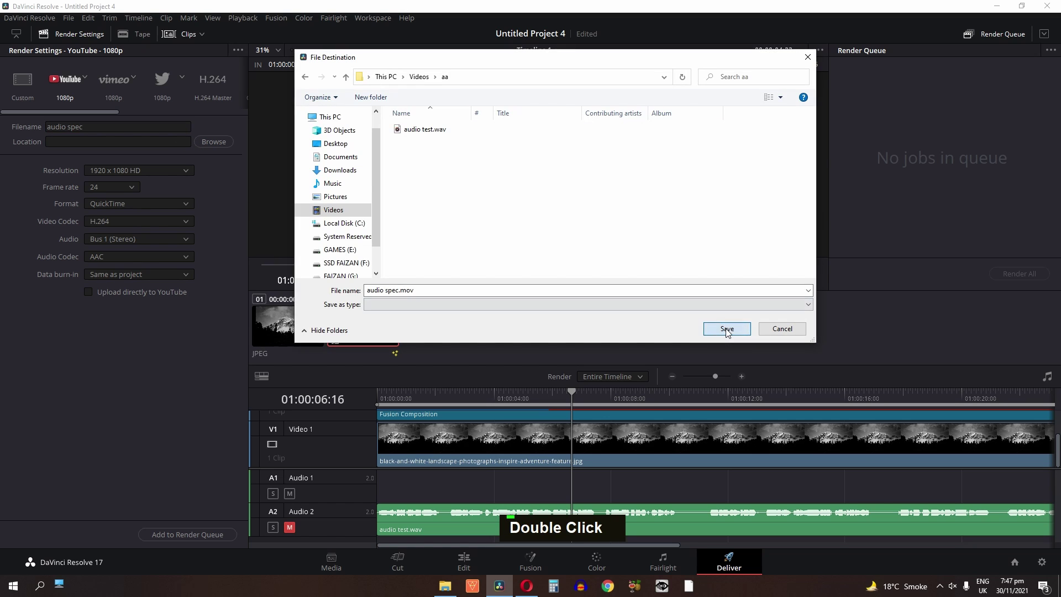
{"action": "left_click", "coordinate": [734, 327]}
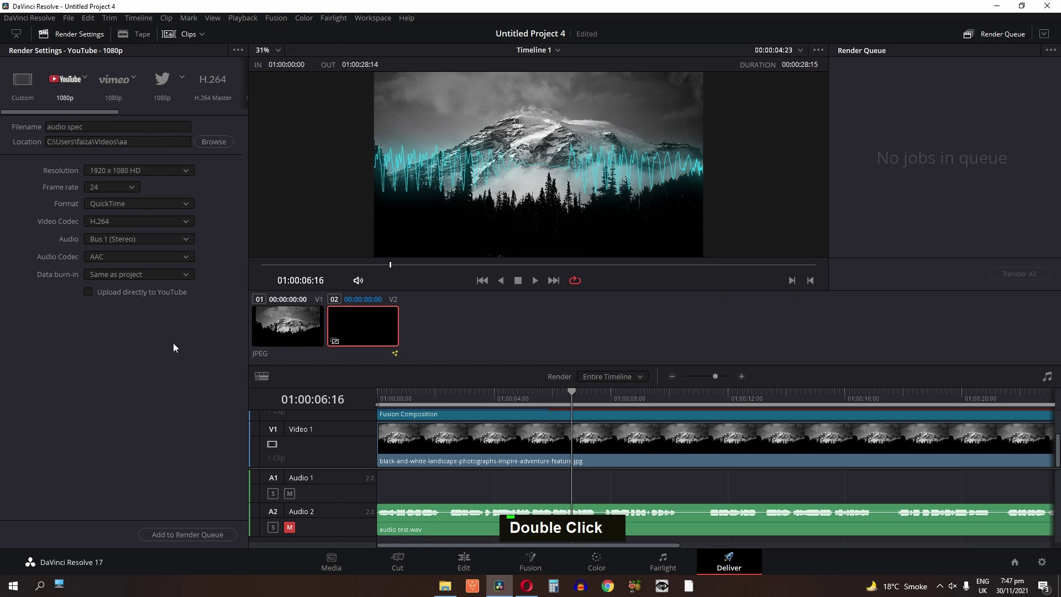
{"action": "left_click", "coordinate": [190, 534]}
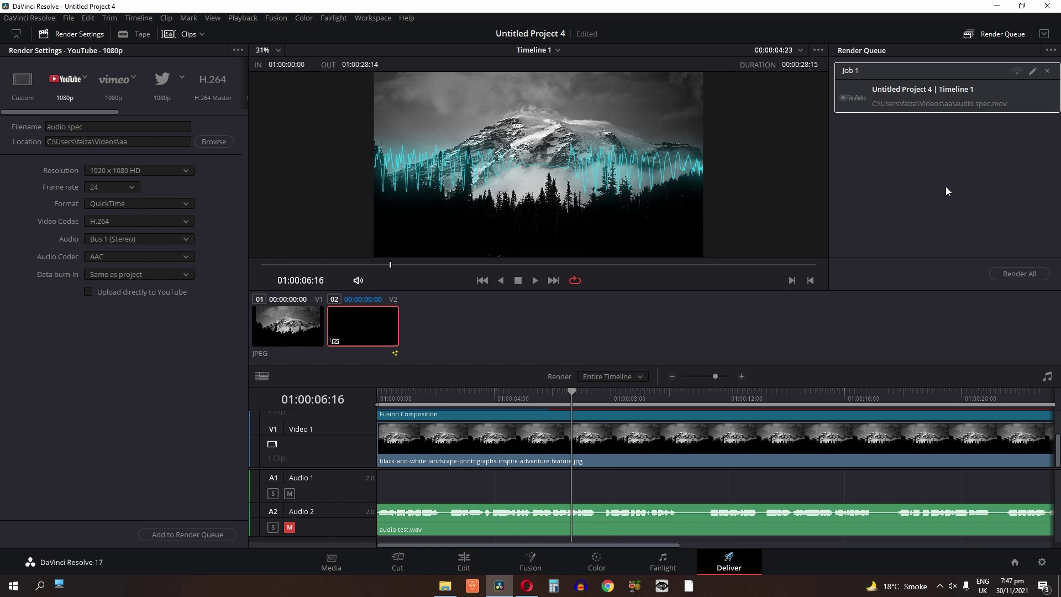
{"action": "left_click", "coordinate": [1014, 276]}
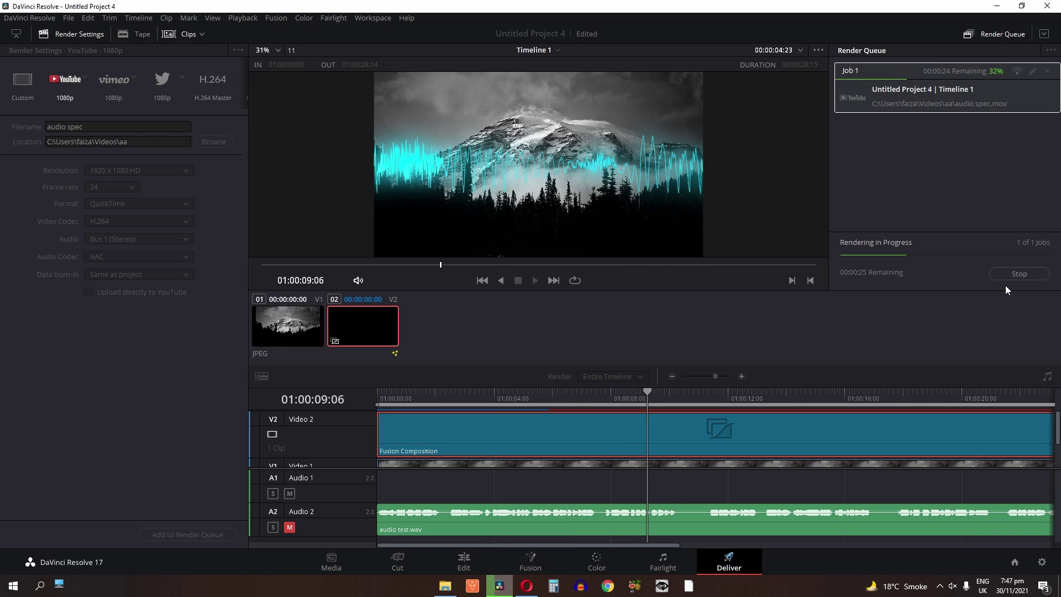